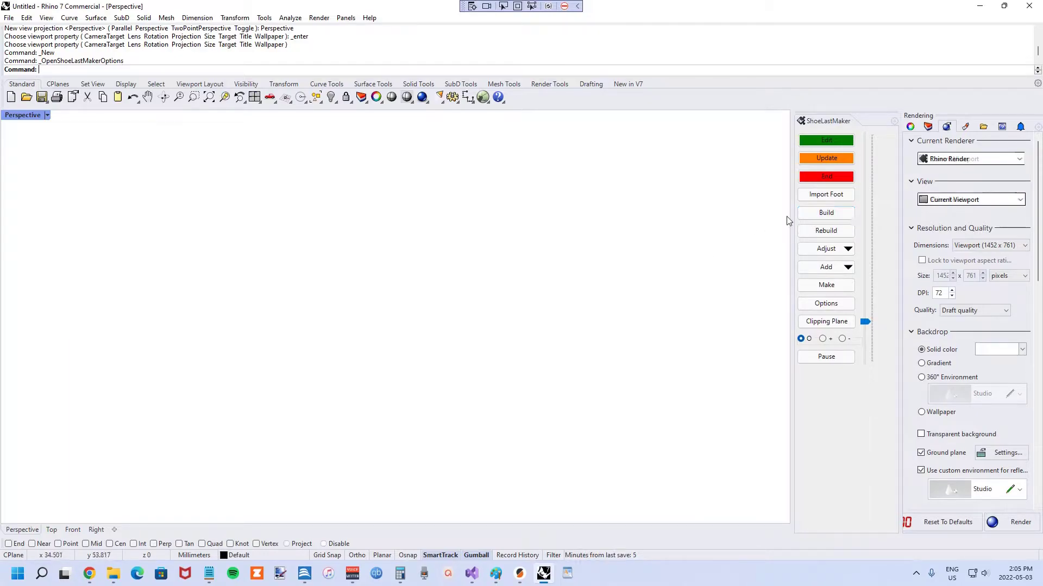
Step: Start a new shoe last build using ManualRoundToeShoeLastTemplate.3dm as both the last toe and last body template
{"action": "left_click", "coordinate": [809, 216]}
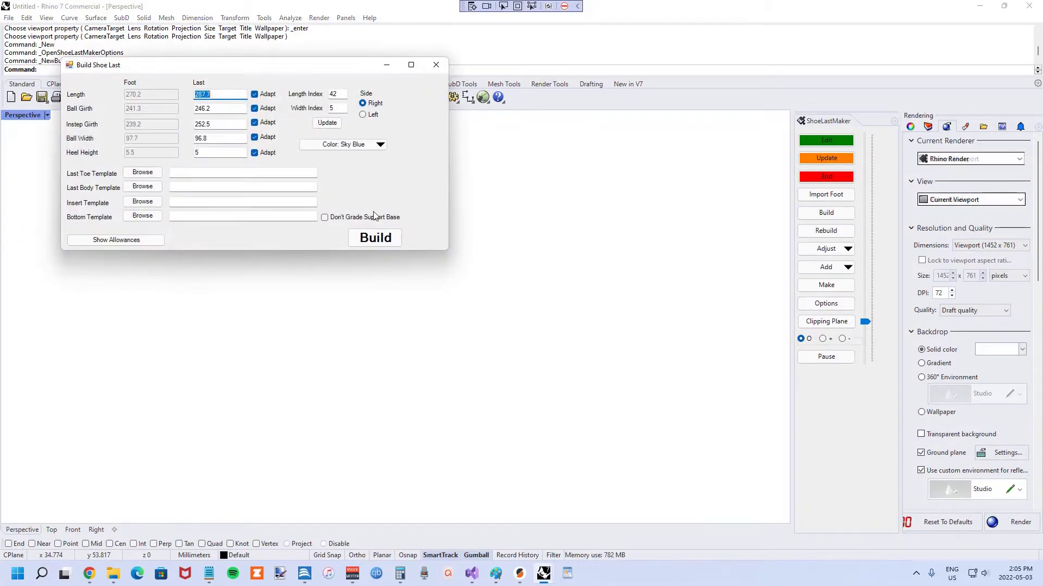
{"action": "left_click_drag", "start_coordinate": [227, 74], "coordinate": [266, 172]}
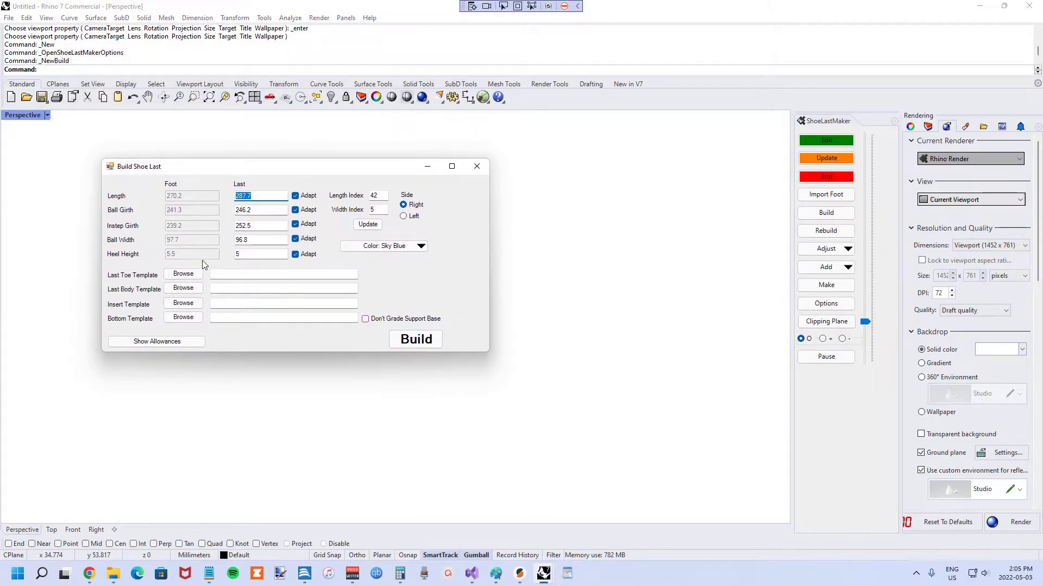
{"action": "left_click", "coordinate": [191, 275]}
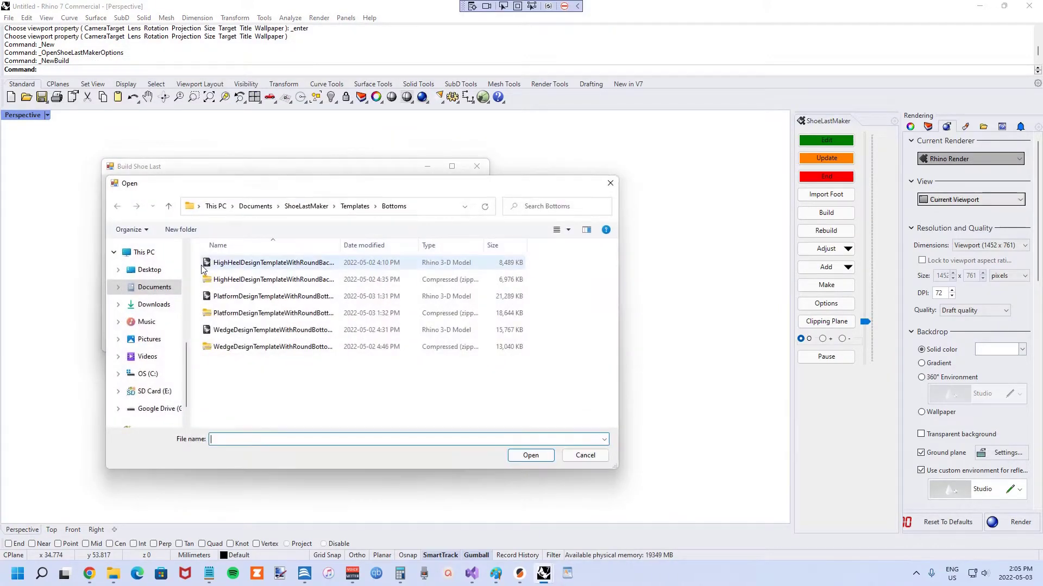
{"action": "left_click", "coordinate": [345, 204]}
{"action": "double_click", "coordinate": [227, 296]}
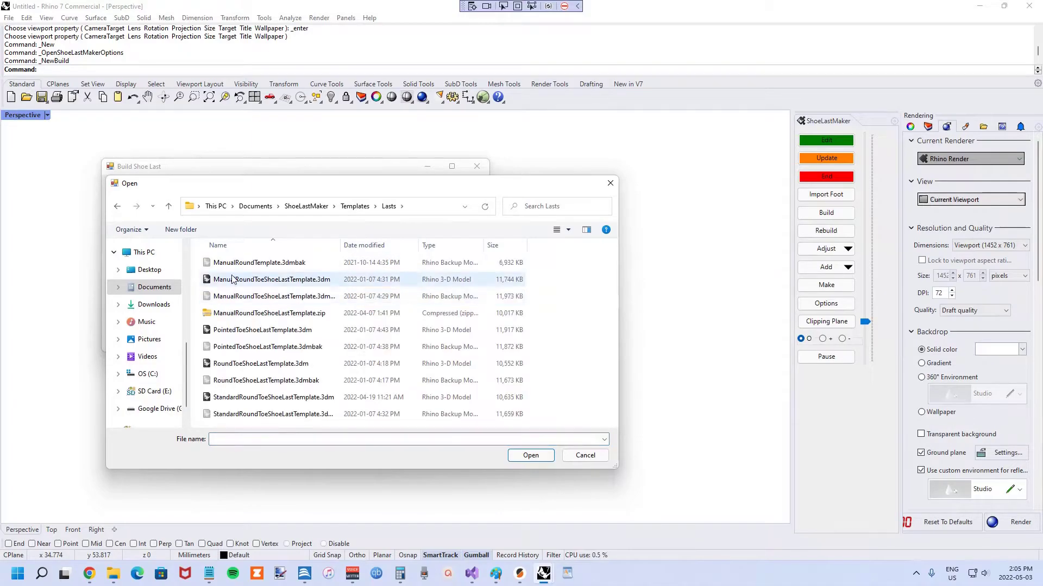
{"action": "double_click", "coordinate": [237, 279]}
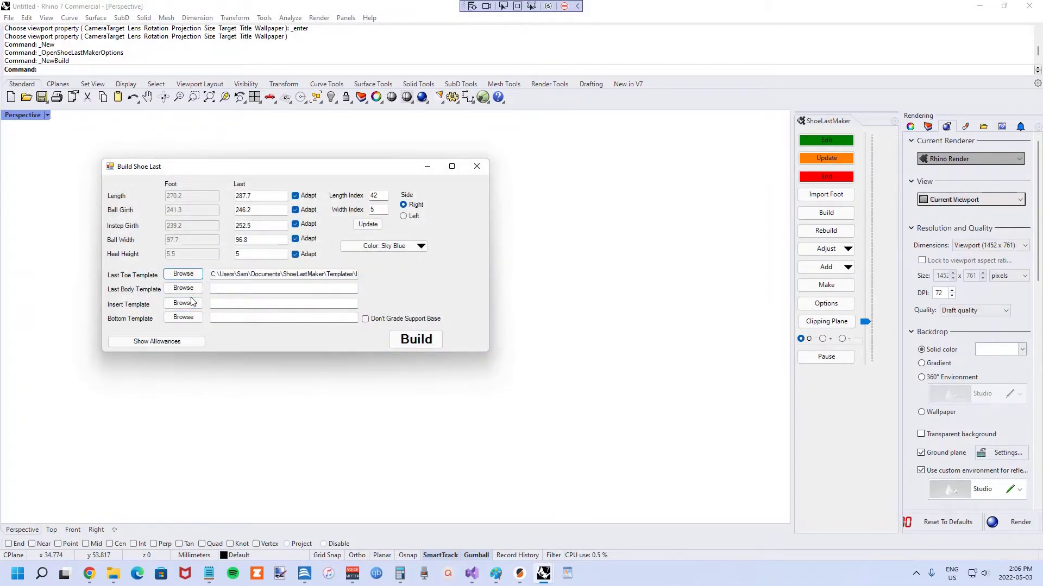
{"action": "left_click", "coordinate": [195, 275]}
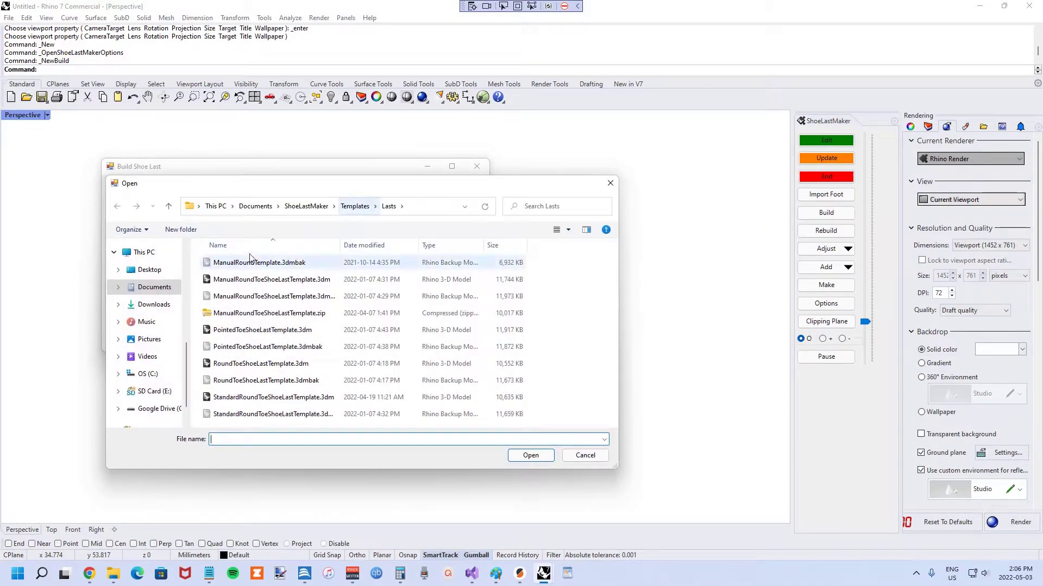
{"action": "double_click", "coordinate": [232, 279]}
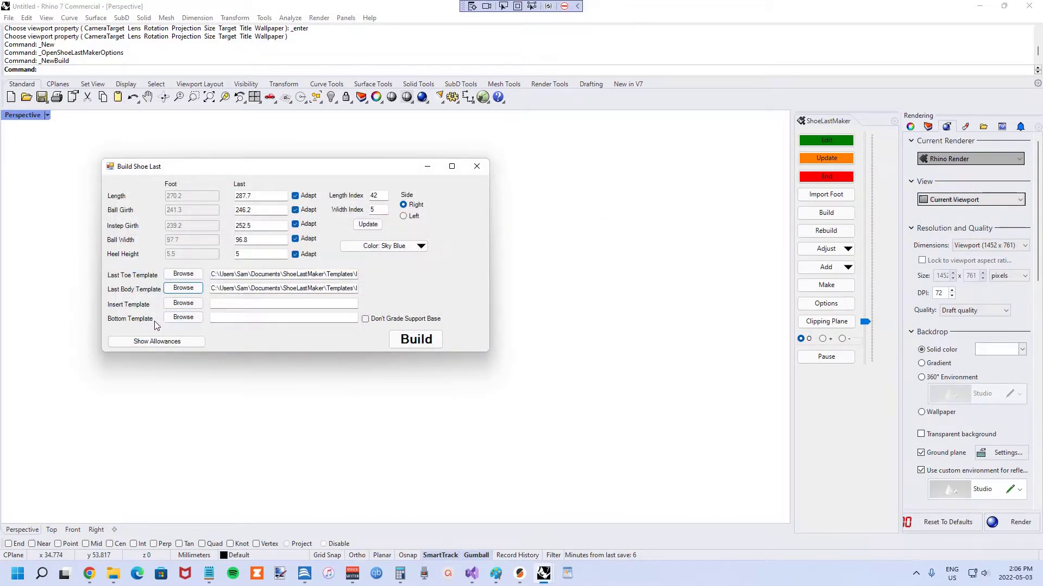
Step: Load the platform design 3-D model with the round bottom from the Bottoms folder as the bottom template
{"action": "left_click", "coordinate": [182, 318]}
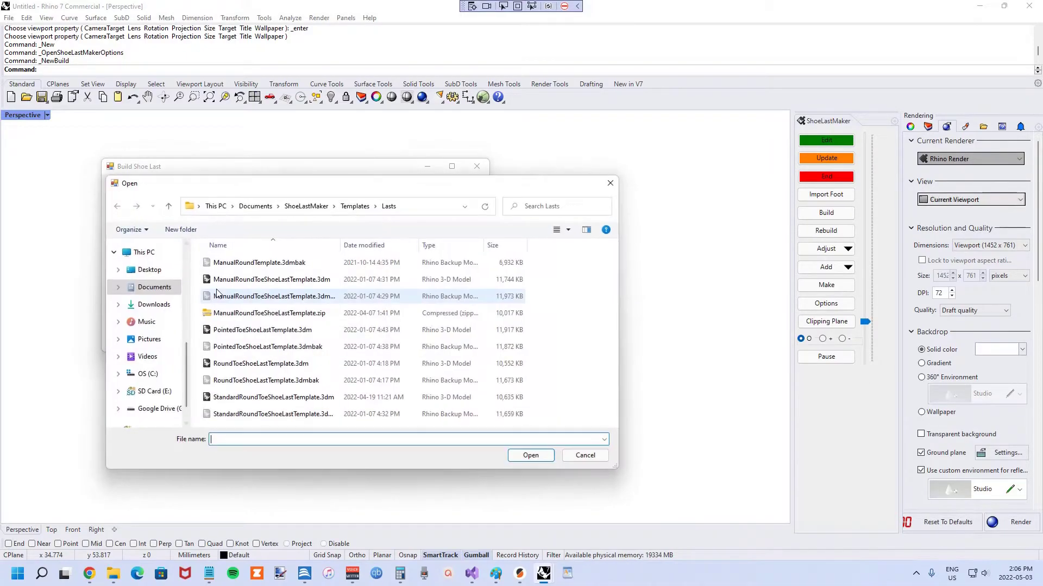
{"action": "left_click", "coordinate": [354, 207]}
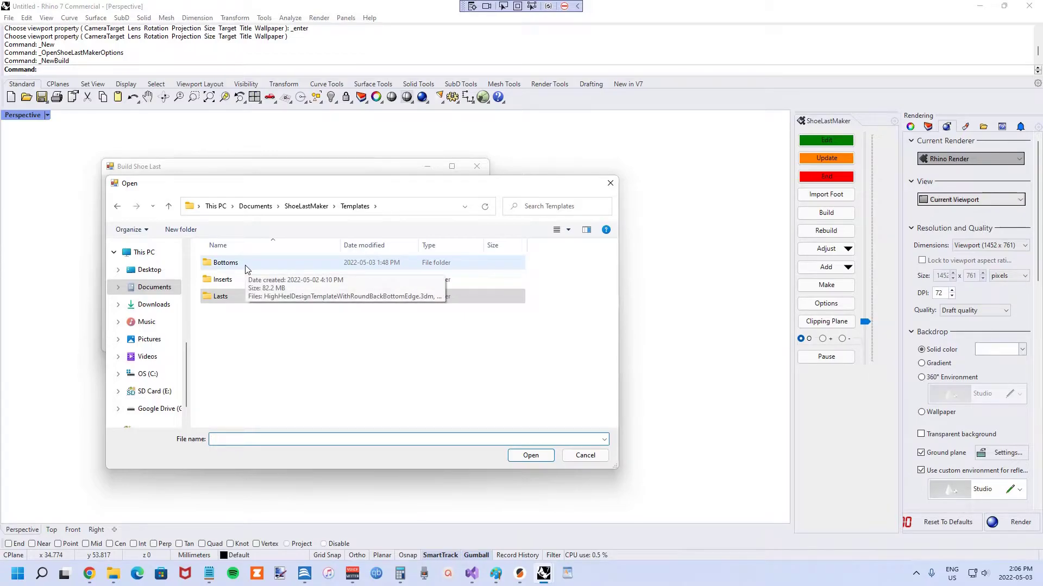
{"action": "double_click", "coordinate": [245, 268]}
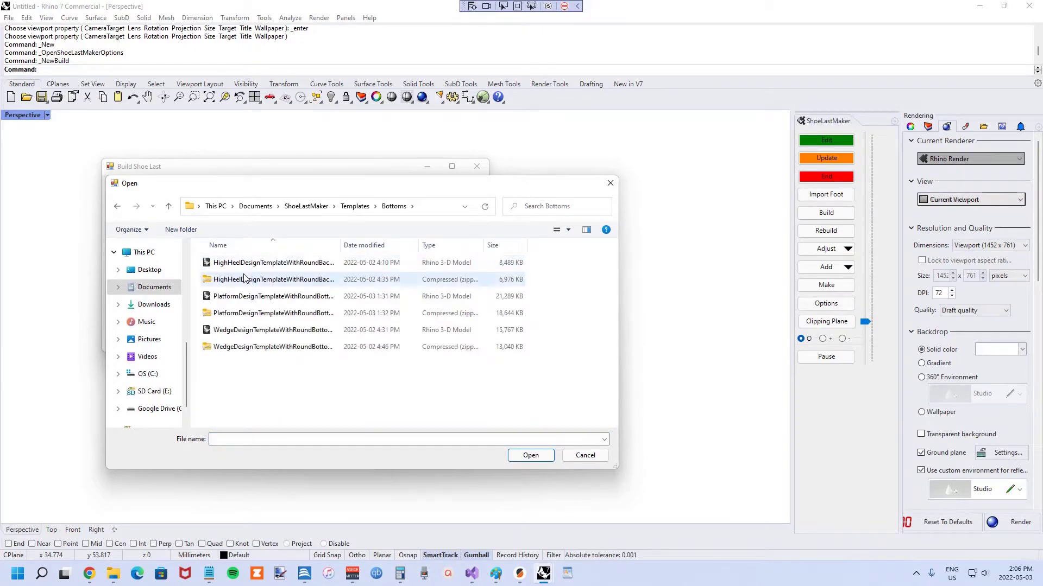
{"action": "double_click", "coordinate": [235, 296]}
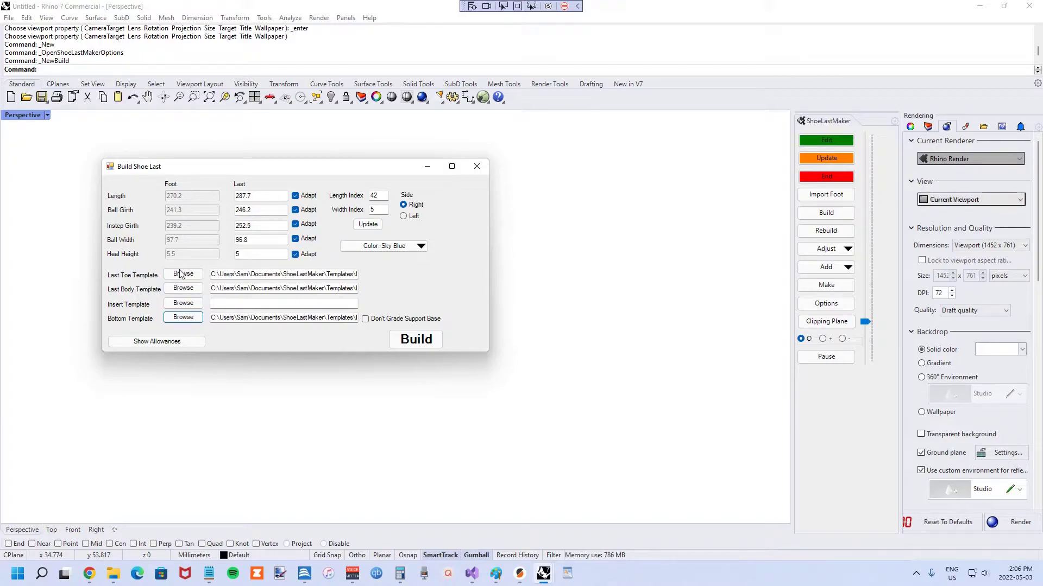
Step: Build the last with heel height adaptation off, a heel height of 50 and the Red (Women's) colour
{"action": "left_click", "coordinate": [295, 255]}
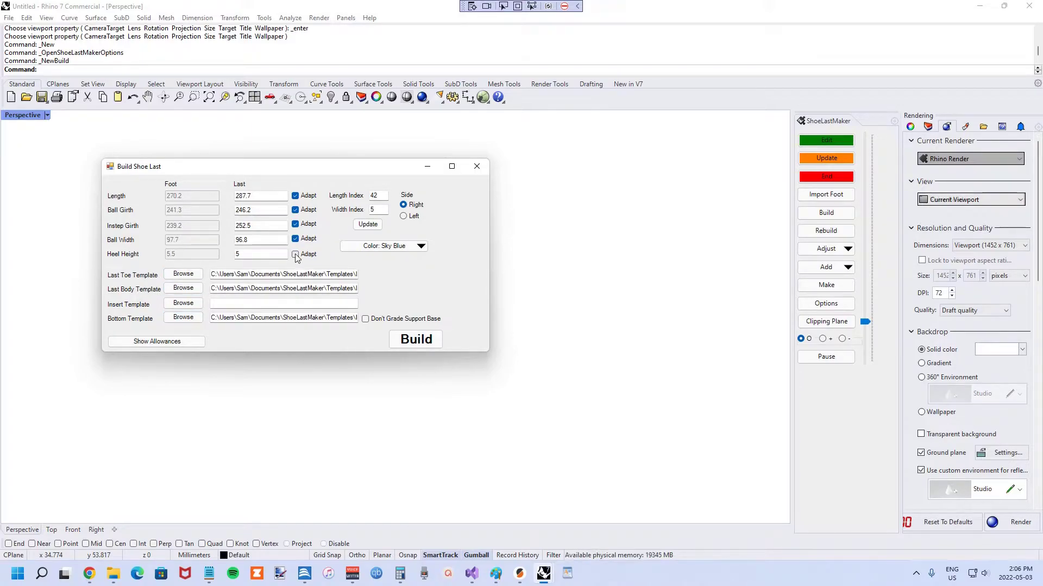
{"action": "double_click", "coordinate": [245, 255]}
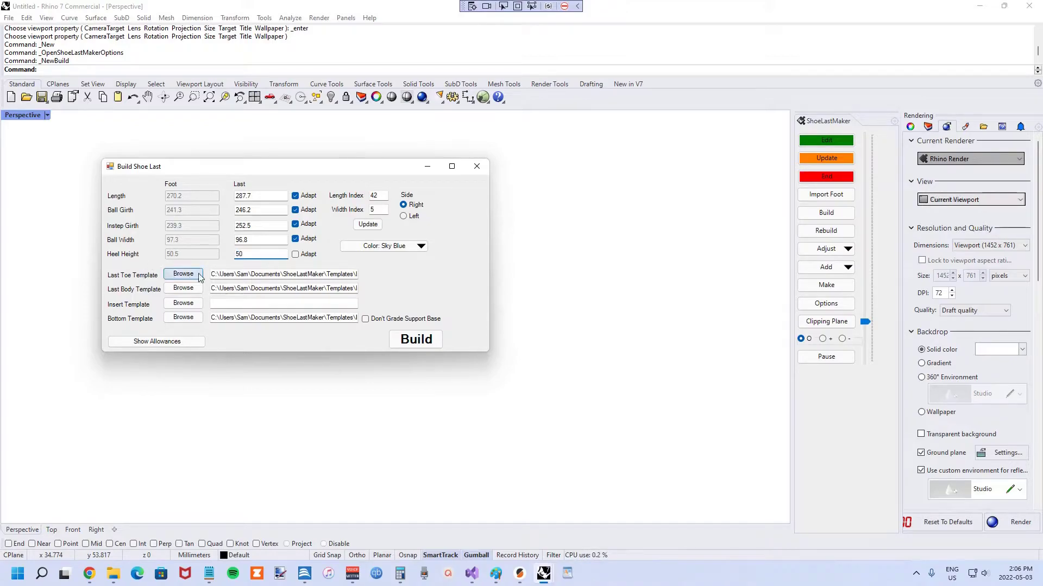
{"action": "left_click", "coordinate": [387, 246]}
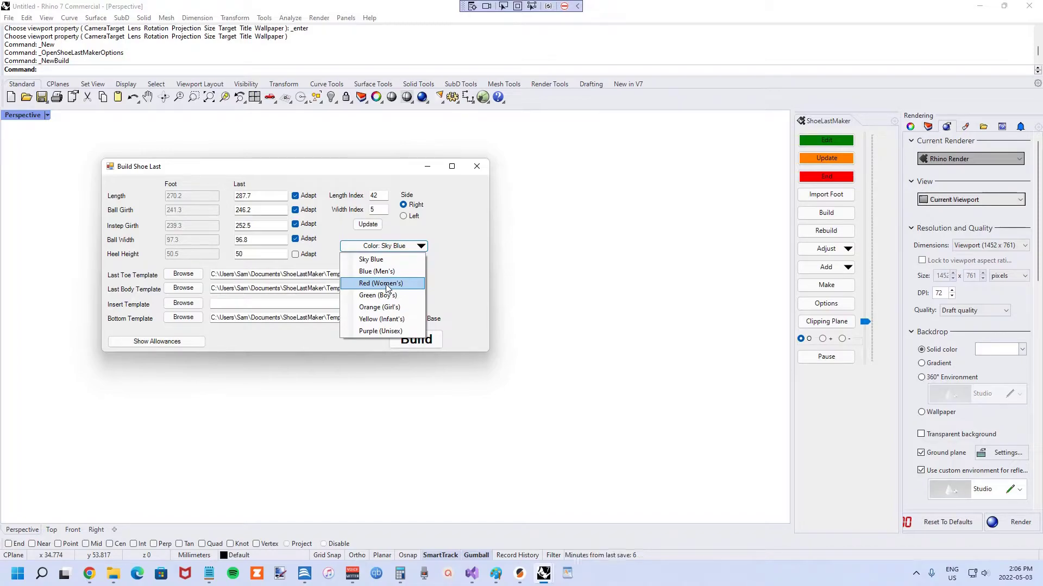
{"action": "left_click", "coordinate": [387, 285]}
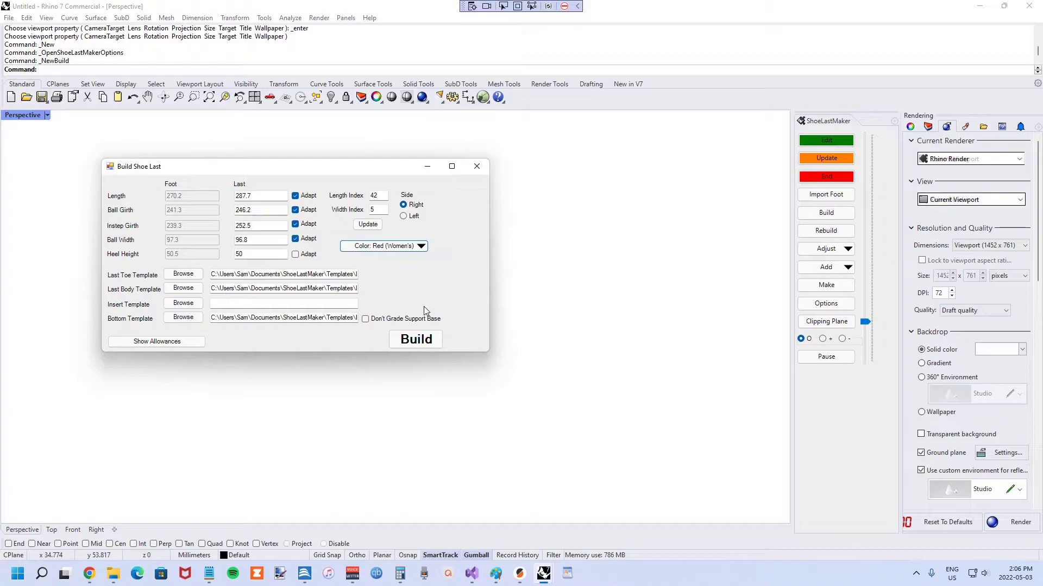
{"action": "left_click", "coordinate": [417, 341]}
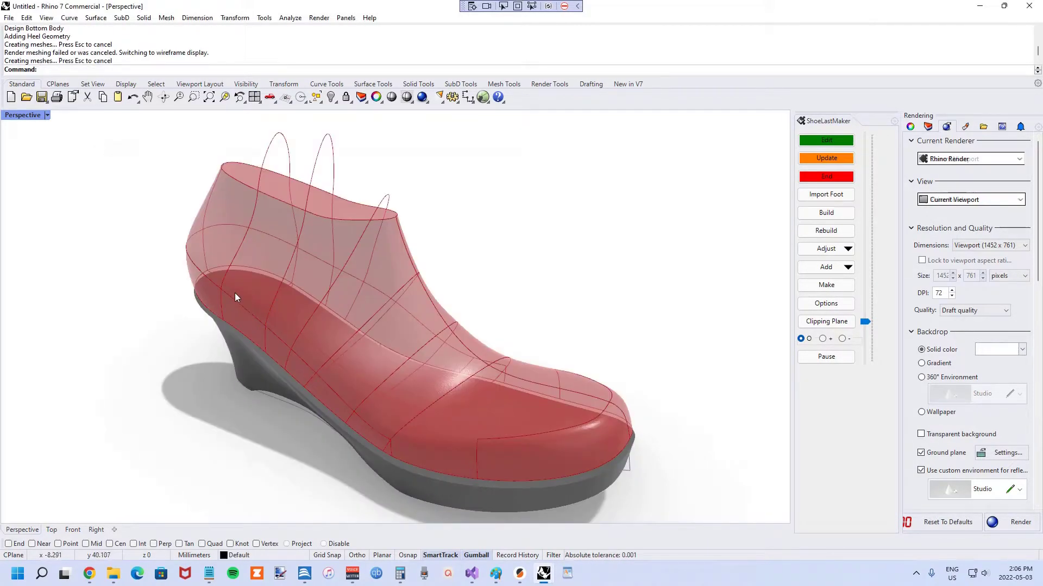
{"action": "right_click_drag", "start_coordinate": [273, 322], "coordinate": [296, 298]}
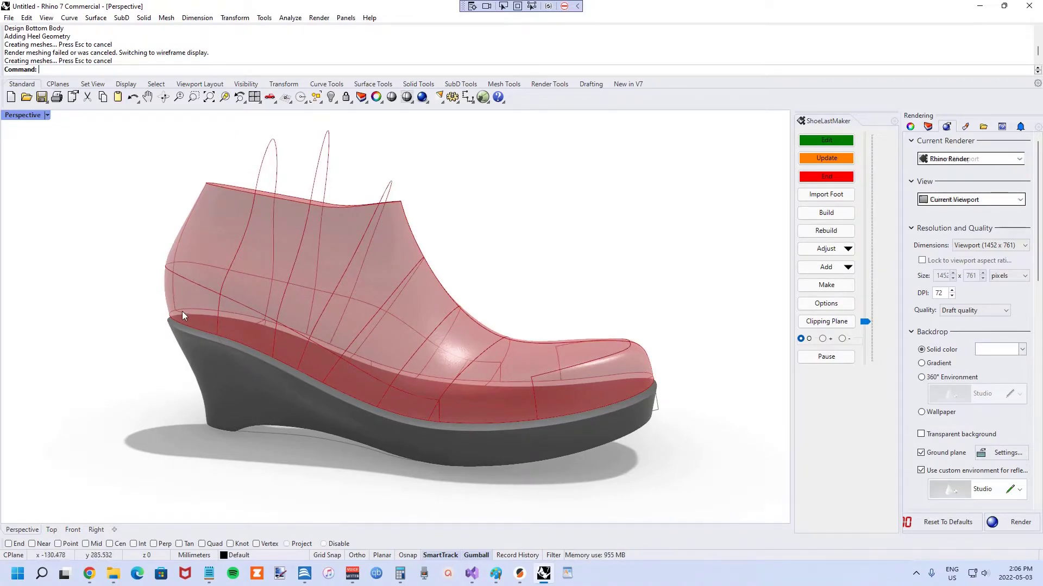
Step: Review the shoe last options, including Build Bottom Body, without changing them
{"action": "left_click", "coordinate": [817, 306]}
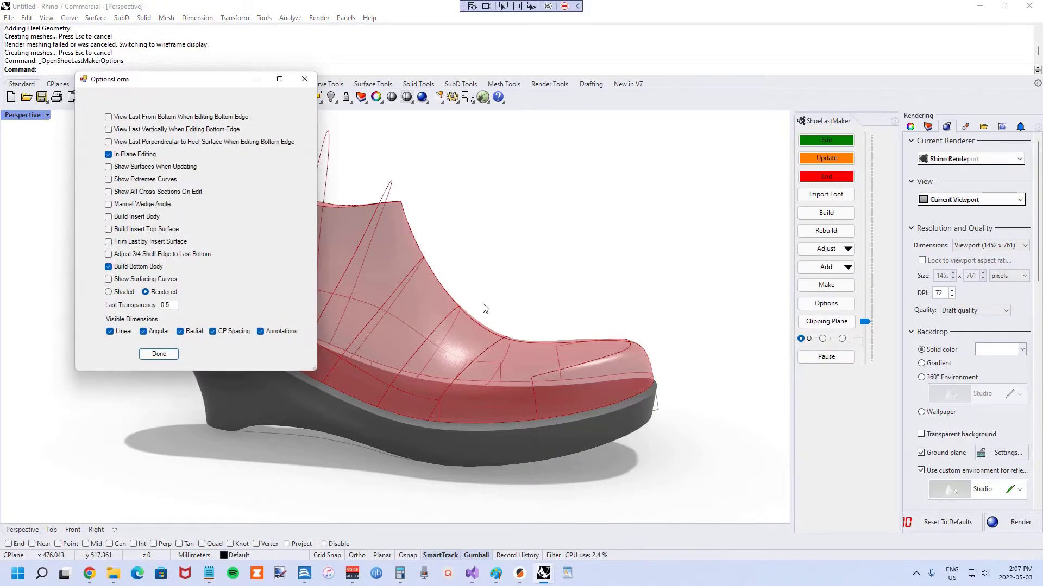
{"action": "left_click_drag", "start_coordinate": [204, 84], "coordinate": [213, 103]}
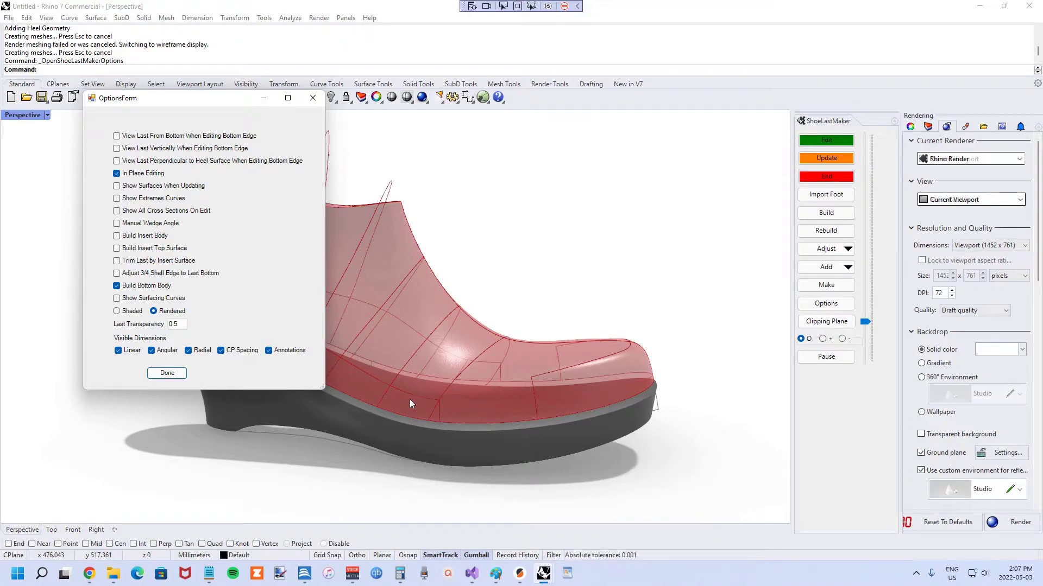
{"action": "left_click", "coordinate": [167, 373]}
{"action": "right_click_drag", "start_coordinate": [288, 324], "coordinate": [189, 332]}
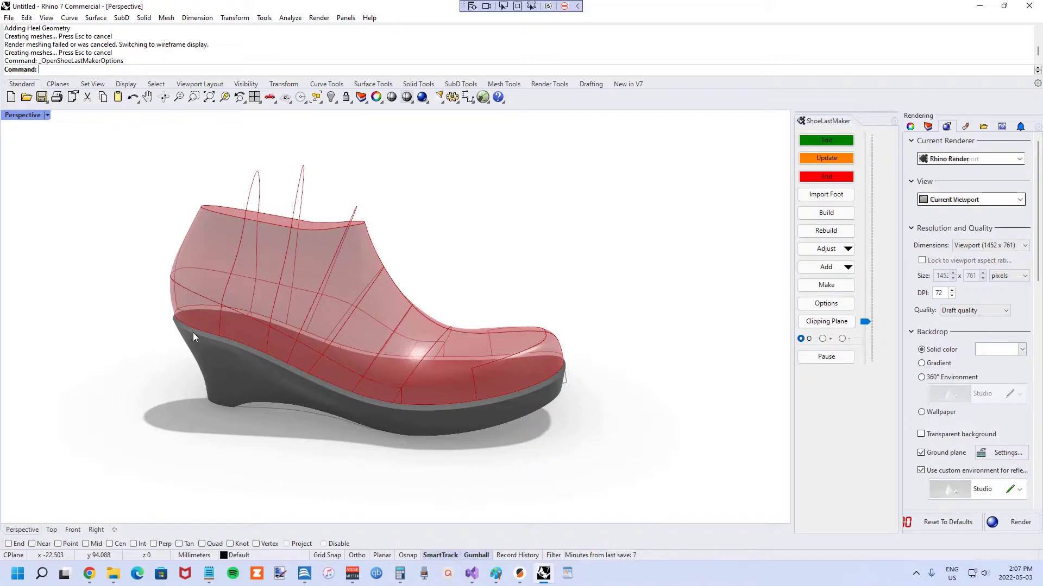
Step: Open the platform bottom's side profile curve for editing to examine its dimensions, and end the edit
{"action": "left_click", "coordinate": [819, 142]}
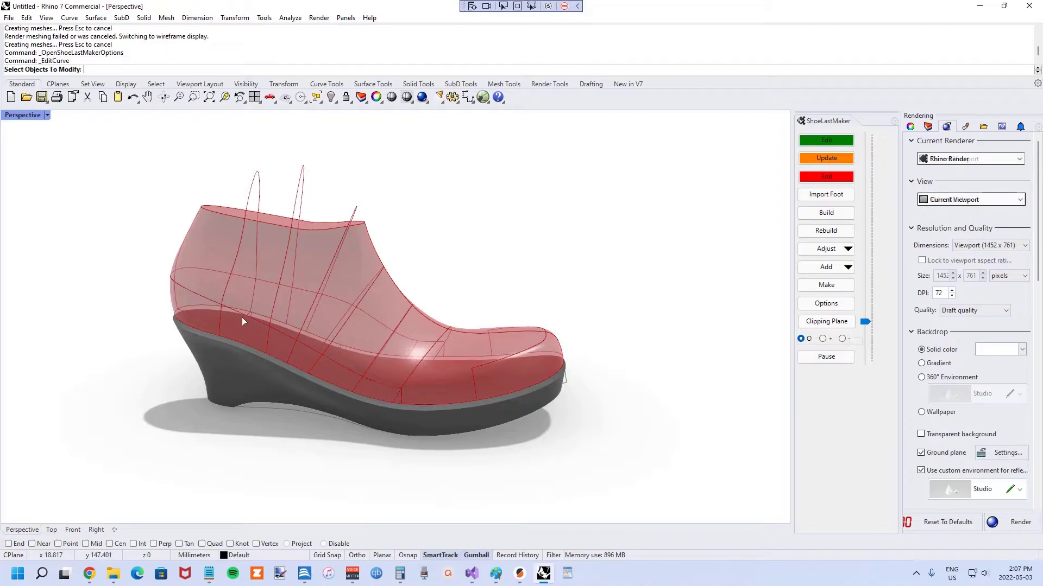
{"action": "scroll", "coordinate": [204, 331], "scroll_direction": "up", "scroll_amount": 8}
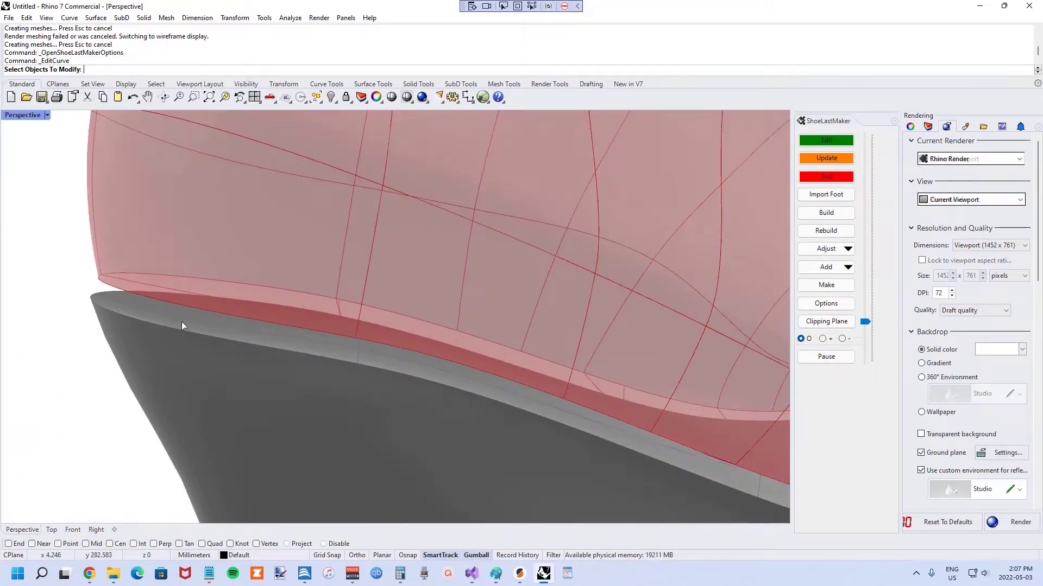
{"action": "left_click", "coordinate": [187, 321]}
{"action": "scroll", "coordinate": [158, 312], "scroll_direction": "down", "scroll_amount": 3}
{"action": "right_click_drag", "start_coordinate": [162, 303], "coordinate": [192, 304]}
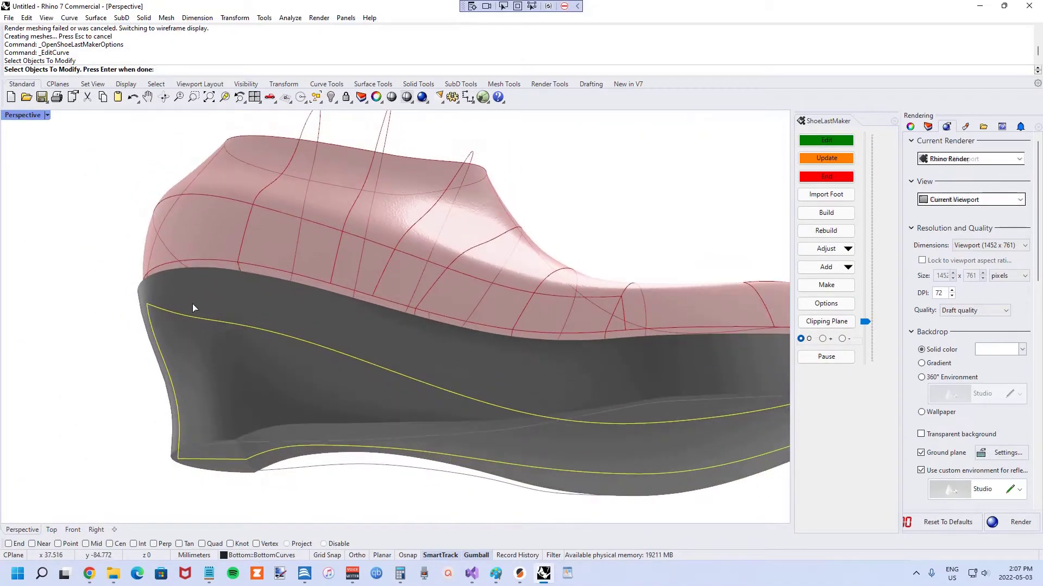
{"action": "right_click_drag", "start_coordinate": [283, 364], "coordinate": [289, 330]}
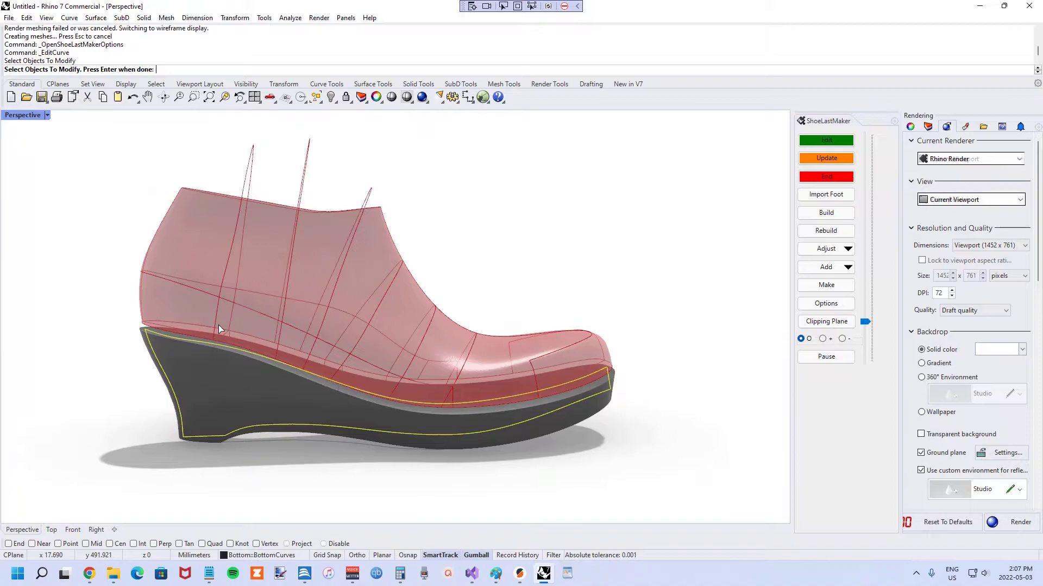
{"action": "right_click", "coordinate": [218, 325]}
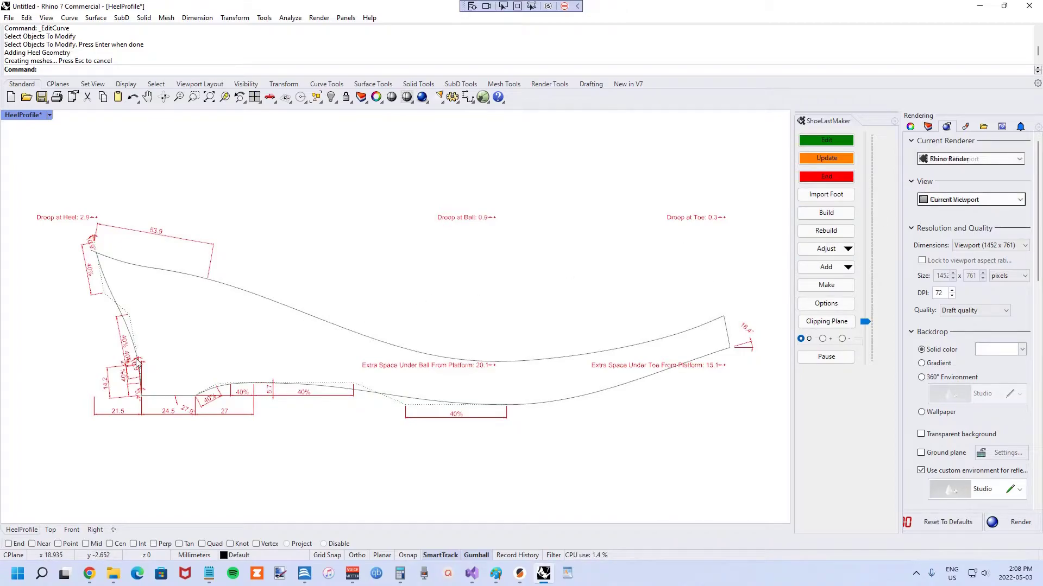
{"action": "left_click", "coordinate": [826, 176]}
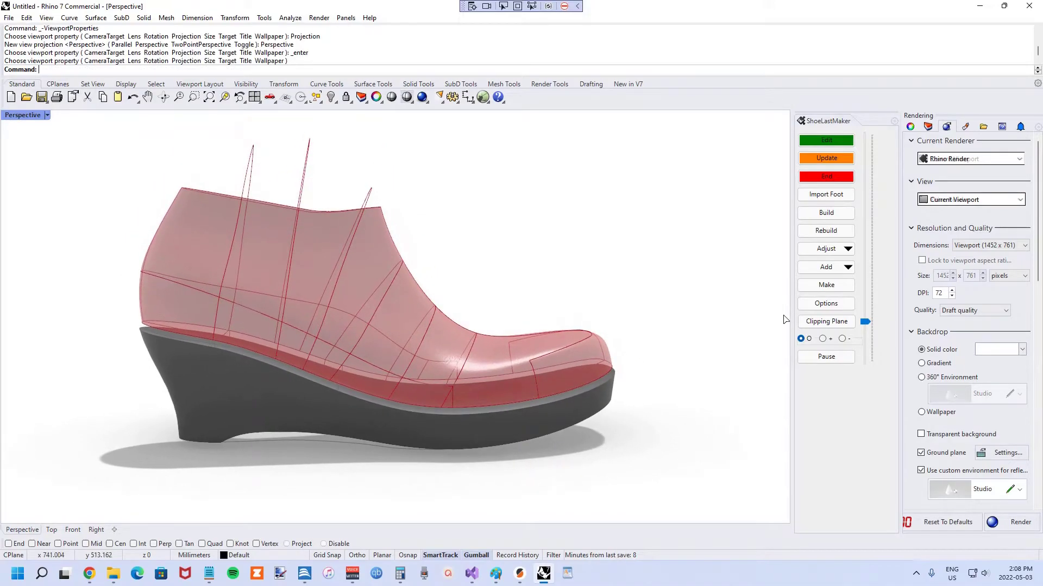
Step: Hide the CP Spacing and Angular dimensions in the shoe last options
{"action": "left_click", "coordinate": [834, 306]}
{"action": "left_click", "coordinate": [247, 346]}
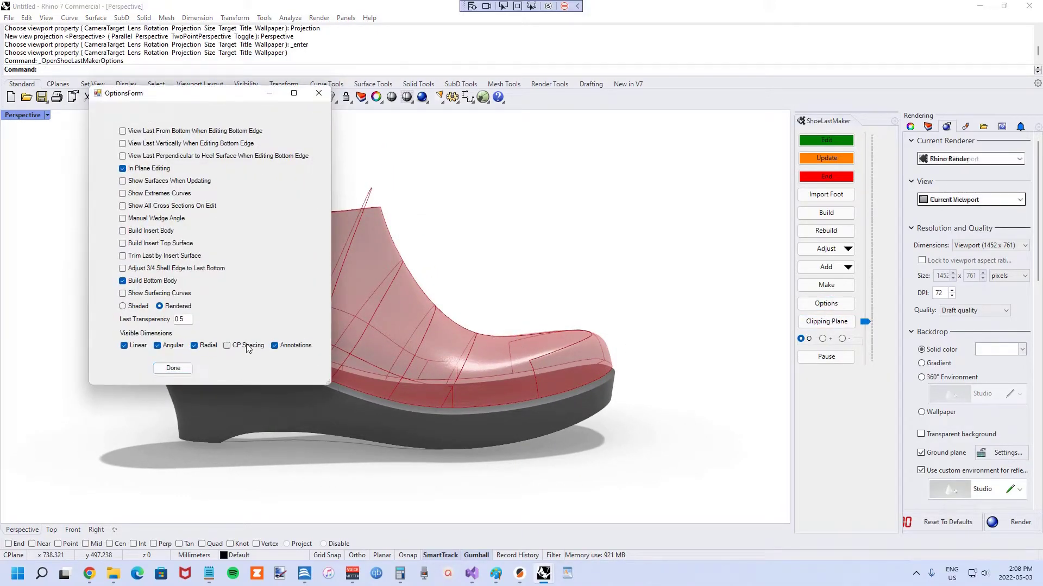
{"action": "left_click", "coordinate": [157, 346]}
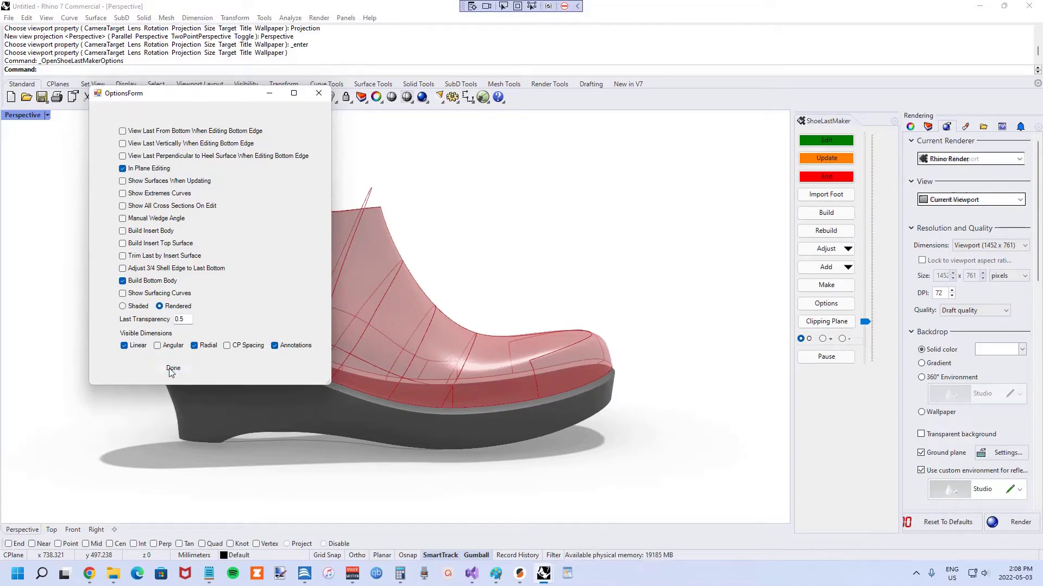
{"action": "left_click", "coordinate": [173, 369]}
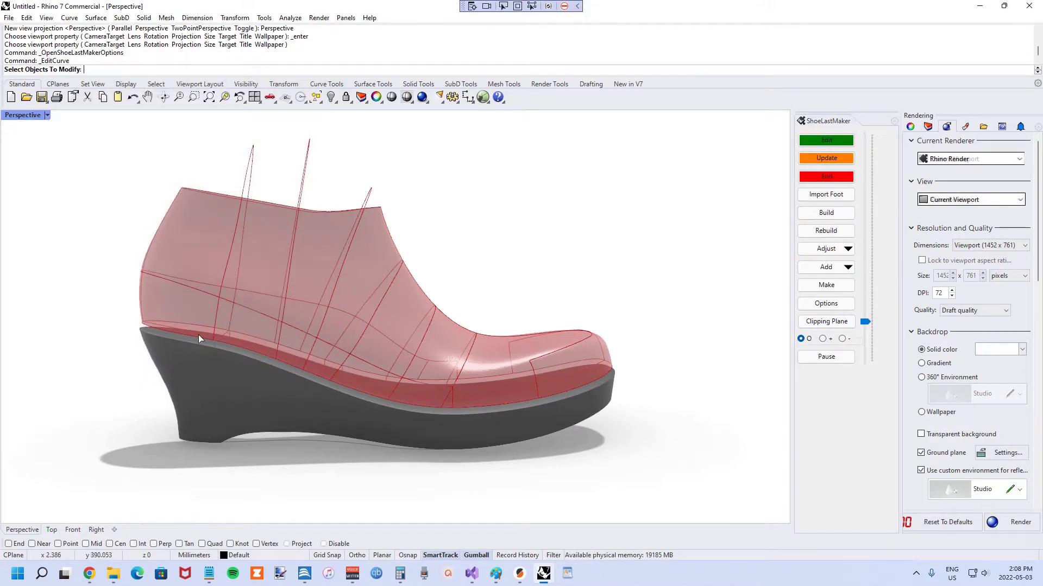
Step: Reopen the platform bottom's side profile curve for editing
{"action": "scroll", "coordinate": [171, 344], "scroll_direction": "up", "scroll_amount": 8}
{"action": "left_click", "coordinate": [171, 345]}
{"action": "right_click", "coordinate": [172, 344]}
{"action": "right_click_drag", "start_coordinate": [171, 320], "coordinate": [170, 314]}
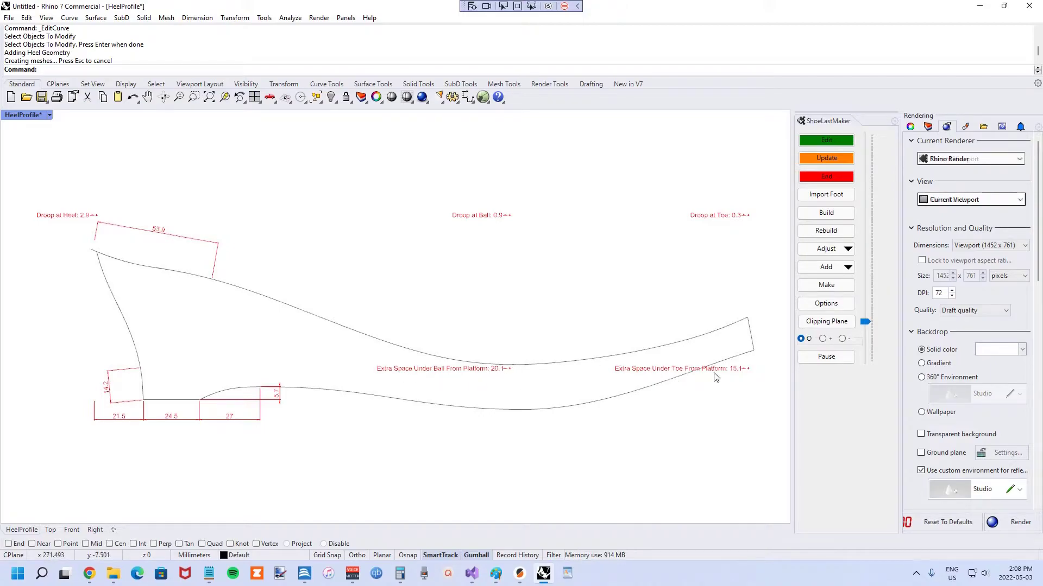
Step: Set the extra space under the ball from the platform to 25 and update the heel profile
{"action": "double_click", "coordinate": [471, 374]}
{"action": "mouse_move", "coordinate": [490, 383]}
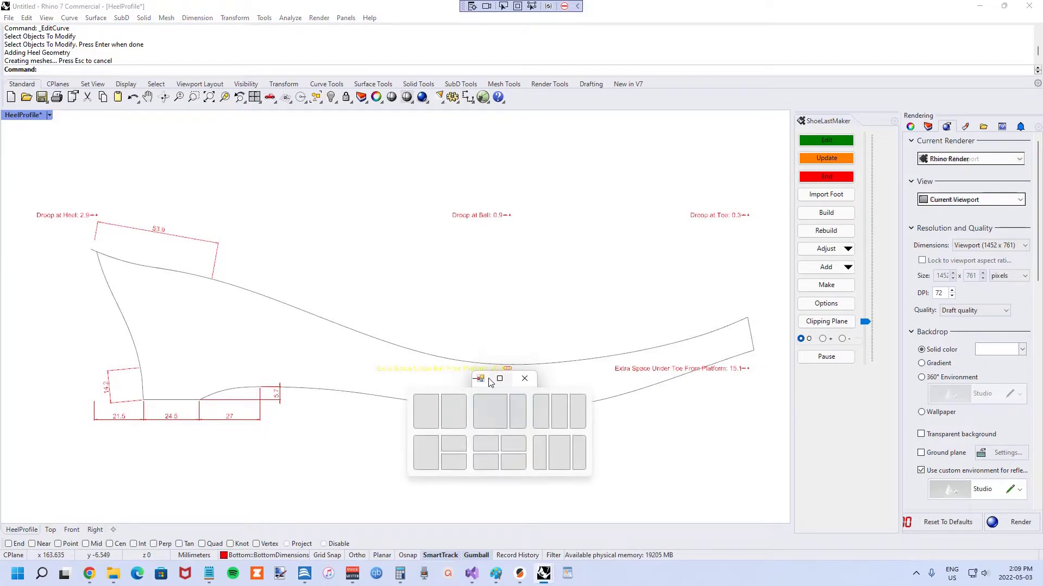
{"action": "type", "text": "25"}
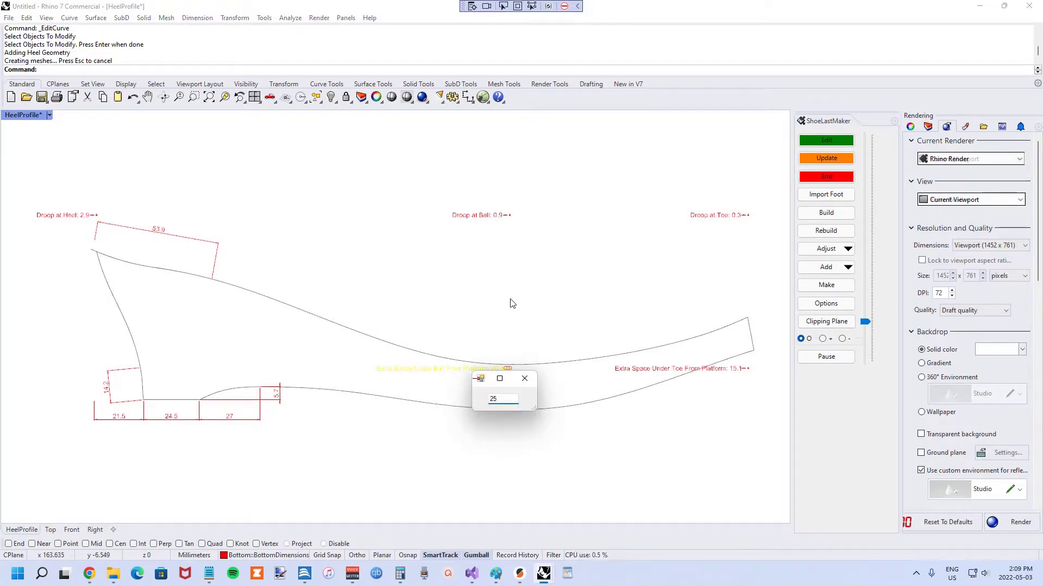
{"action": "key", "text": "Return"}
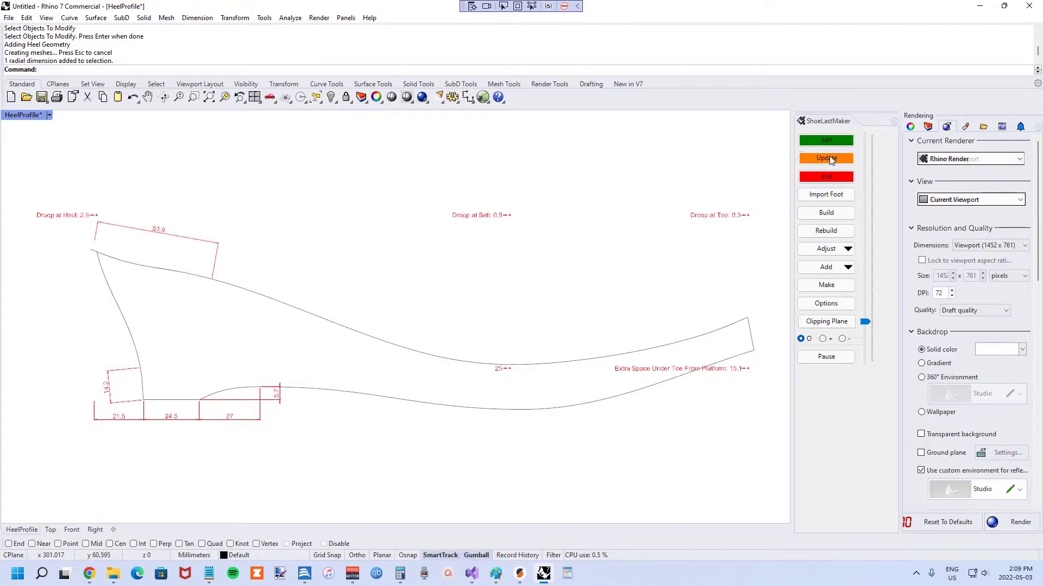
{"action": "left_click", "coordinate": [829, 156]}
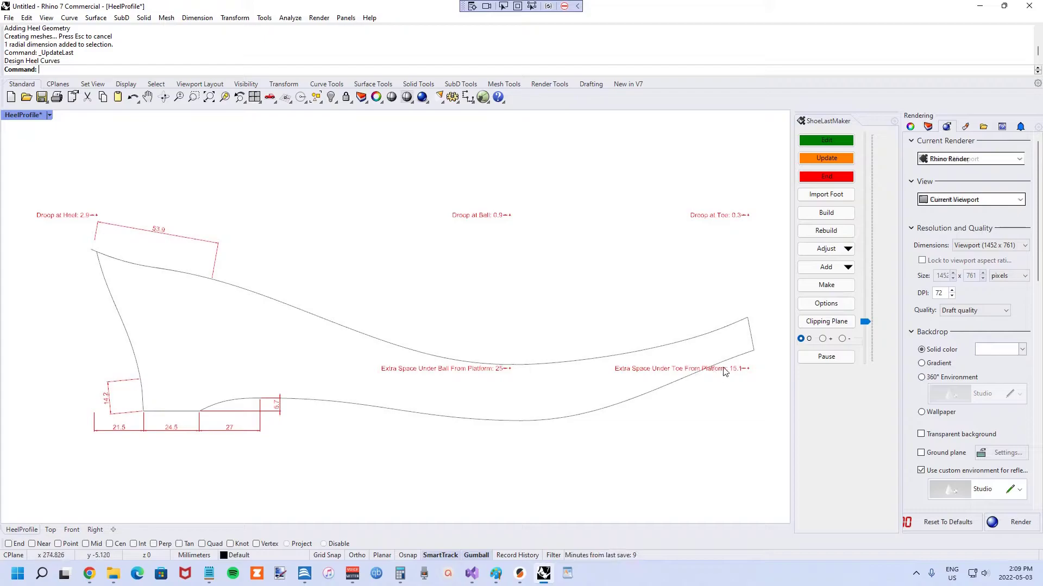
Step: Set the extra space under the toe from the platform to 20 and update the heel profile
{"action": "double_click", "coordinate": [739, 373]}
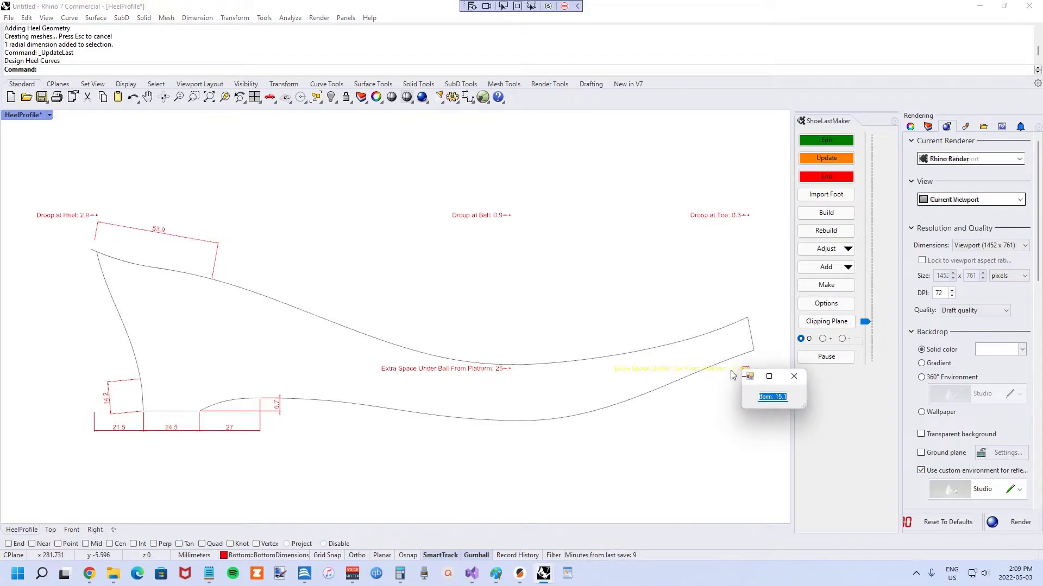
{"action": "type", "text": "20"}
{"action": "key", "text": "Return"}
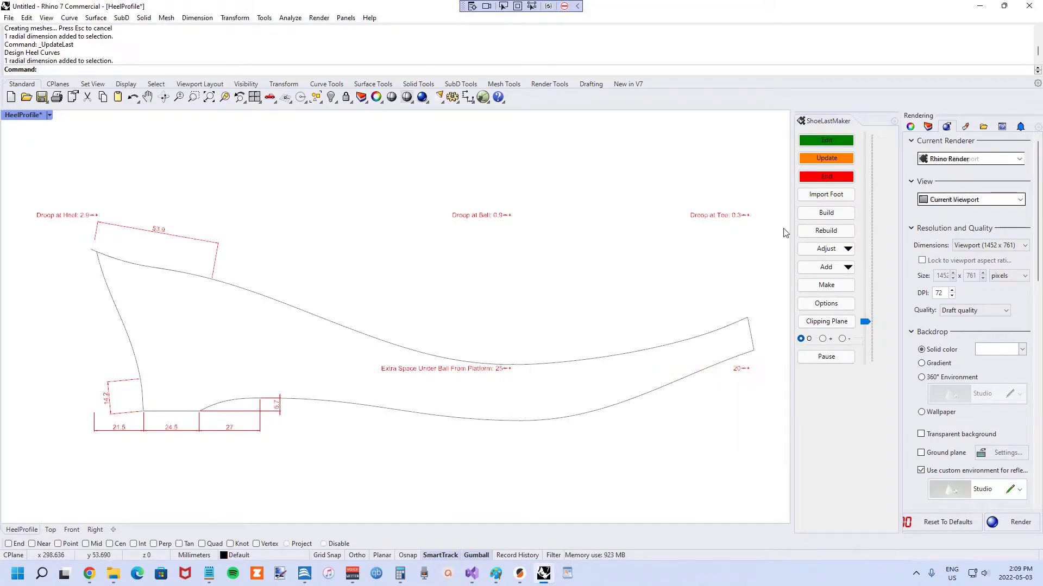
{"action": "left_click", "coordinate": [827, 162]}
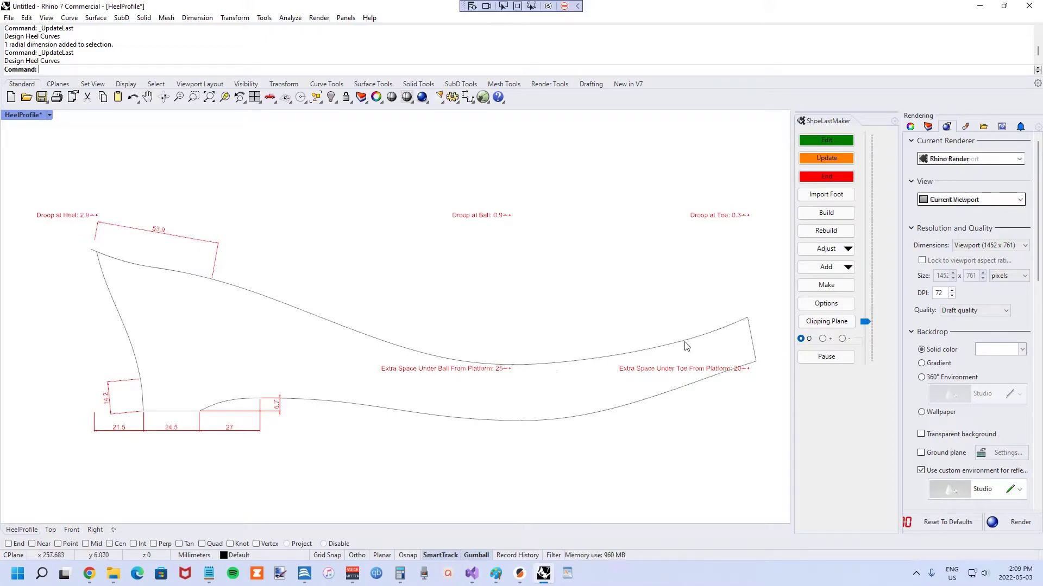
Step: Set the length of the heel's flat ground-contact section to 30 in the profile, update it and end the edit
{"action": "double_click", "coordinate": [168, 428]}
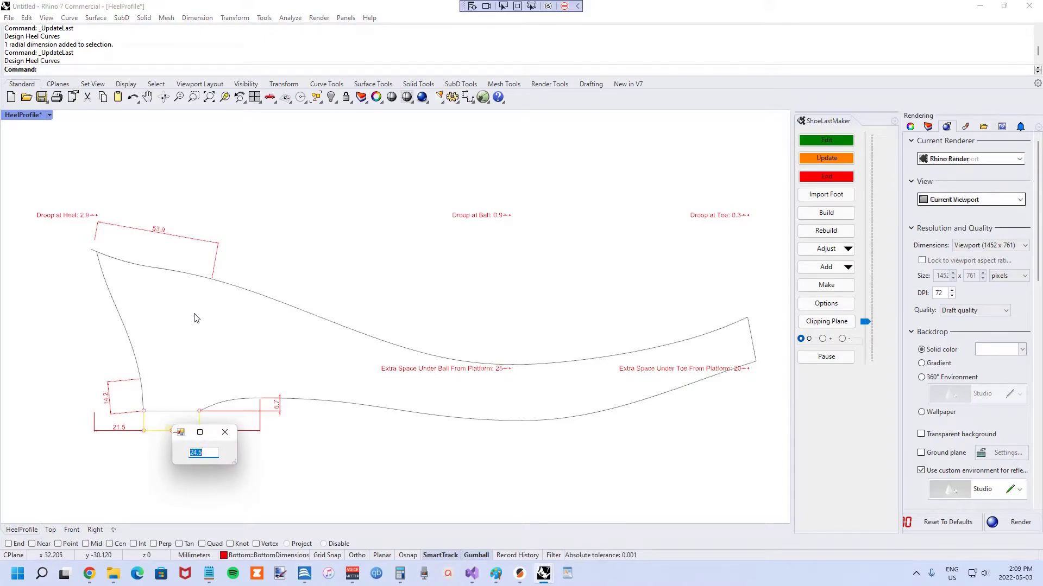
{"action": "key", "text": "Return"}
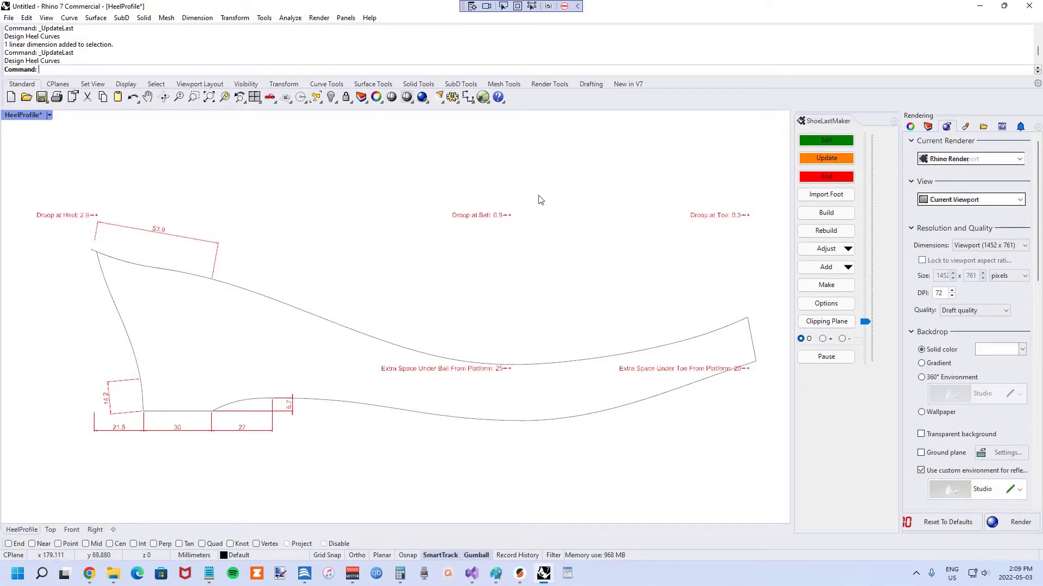
{"action": "left_click", "coordinate": [822, 183]}
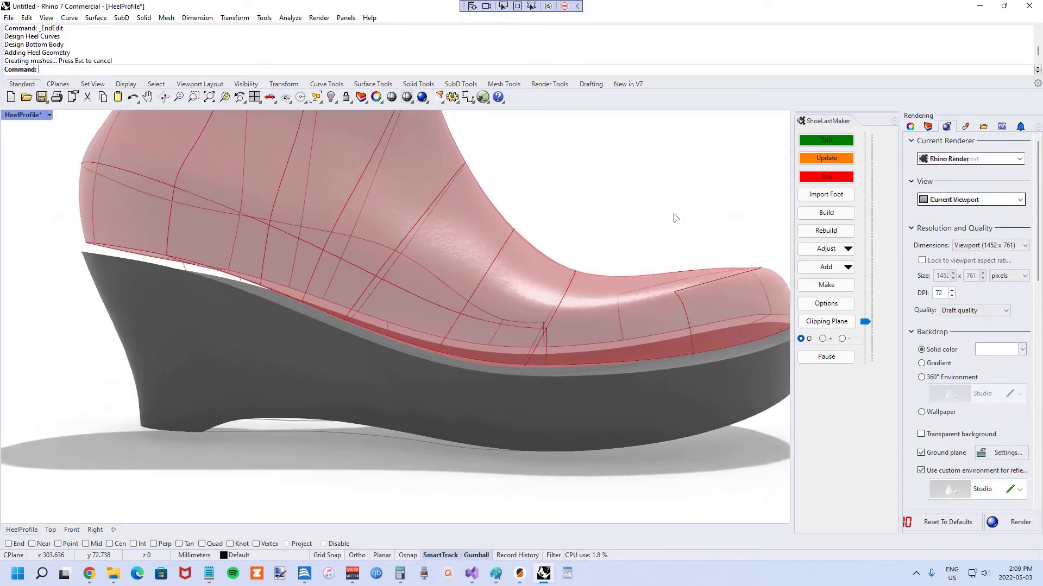
Step: Open the platform heel's cross-section curve for editing to examine its dimensions, and end the edit
{"action": "right_click_drag", "start_coordinate": [674, 214], "coordinate": [315, 334]}
{"action": "scroll", "coordinate": [246, 316], "scroll_direction": "down", "scroll_amount": 10}
{"action": "scroll", "coordinate": [313, 332], "scroll_direction": "up", "scroll_amount": 2}
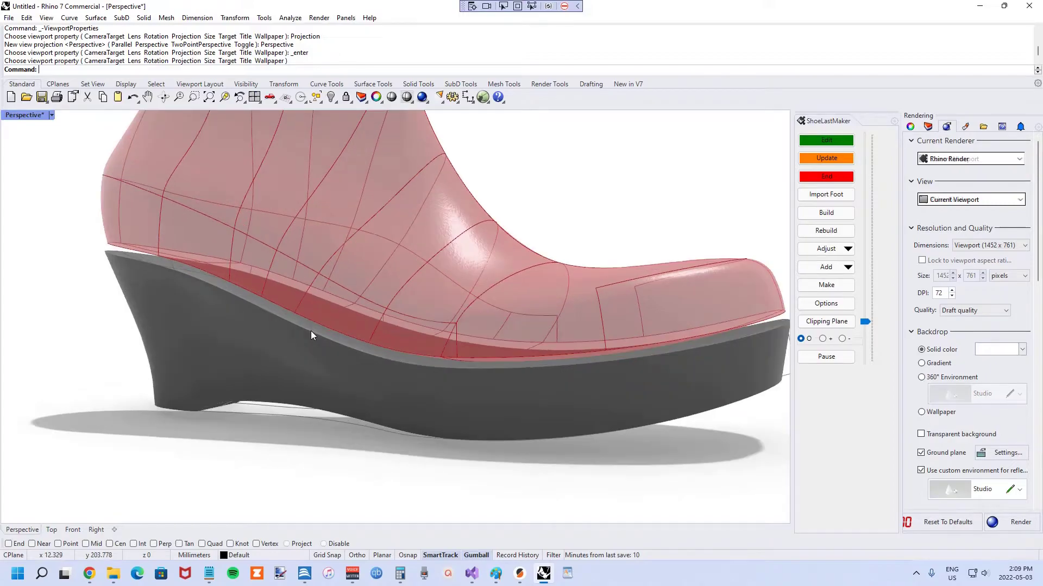
{"action": "scroll", "coordinate": [311, 331], "scroll_direction": "up", "scroll_amount": 2}
{"action": "scroll", "coordinate": [148, 253], "scroll_direction": "down", "scroll_amount": 3}
{"action": "scroll", "coordinate": [179, 260], "scroll_direction": "up", "scroll_amount": 5}
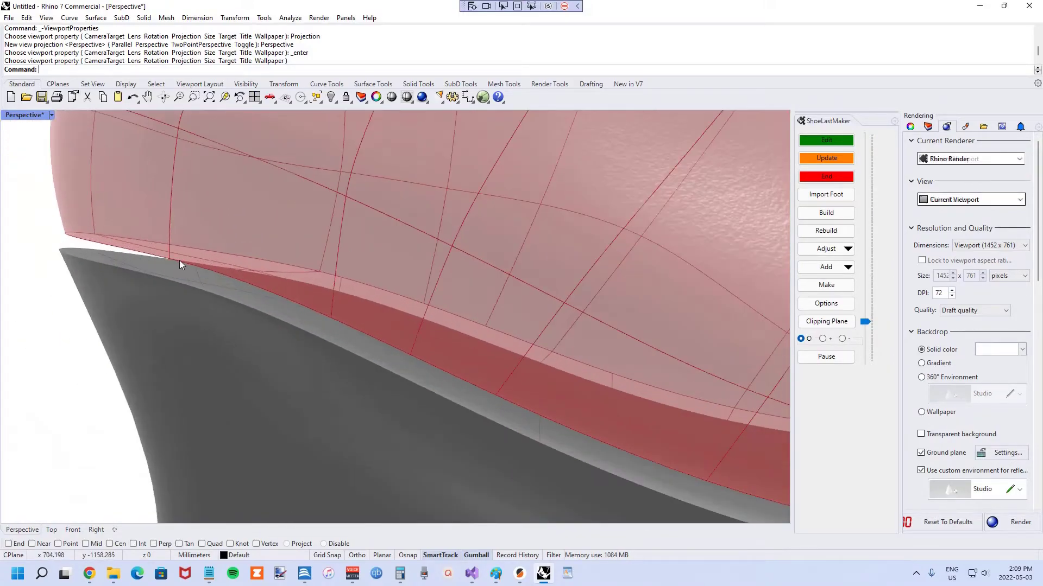
{"action": "left_click", "coordinate": [197, 276]}
{"action": "scroll", "coordinate": [179, 274], "scroll_direction": "down", "scroll_amount": 5}
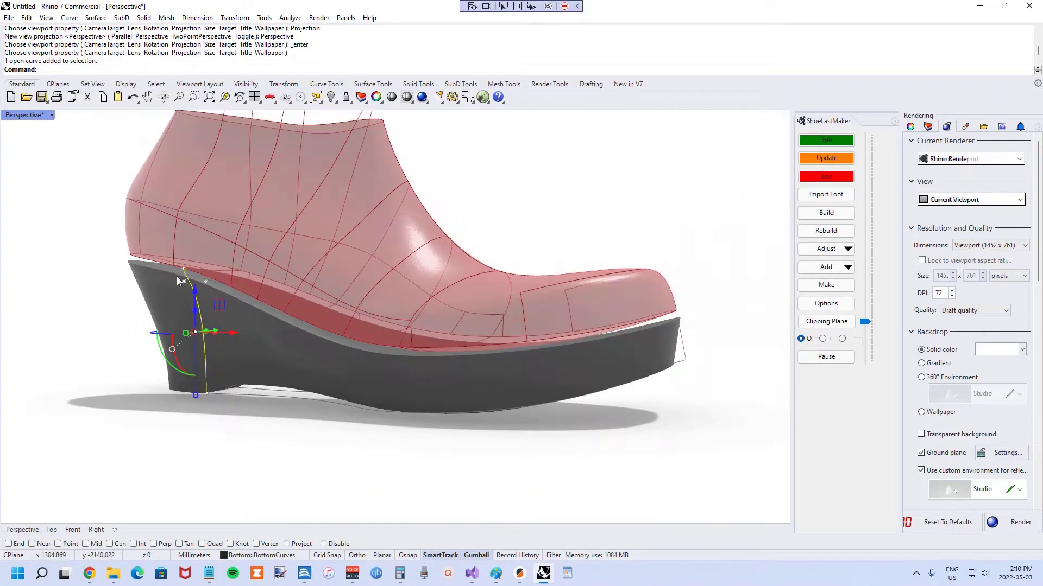
{"action": "left_click", "coordinate": [826, 142]}
{"action": "scroll", "coordinate": [439, 266], "scroll_direction": "up", "scroll_amount": 5}
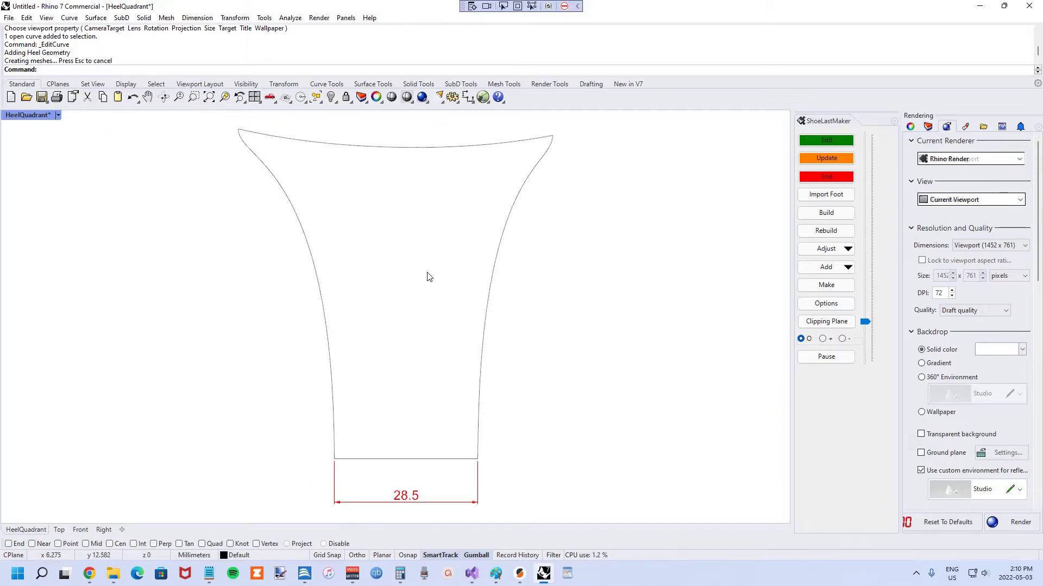
{"action": "left_click", "coordinate": [826, 176]}
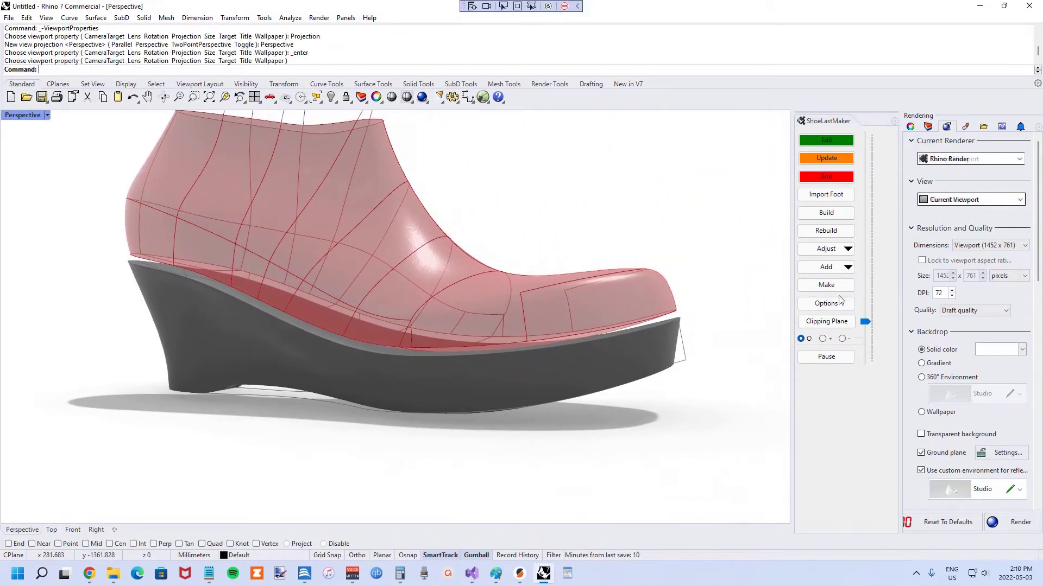
Step: Show the Angular and CP Spacing dimensions again in the shoe last options
{"action": "left_click", "coordinate": [835, 305]}
{"action": "left_click", "coordinate": [185, 361]}
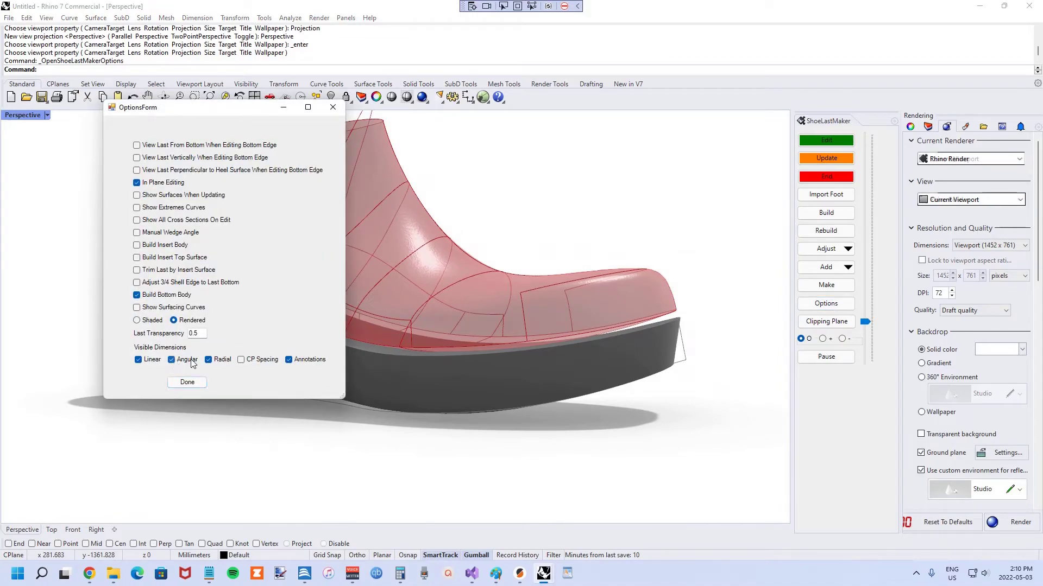
{"action": "left_click", "coordinate": [187, 381]}
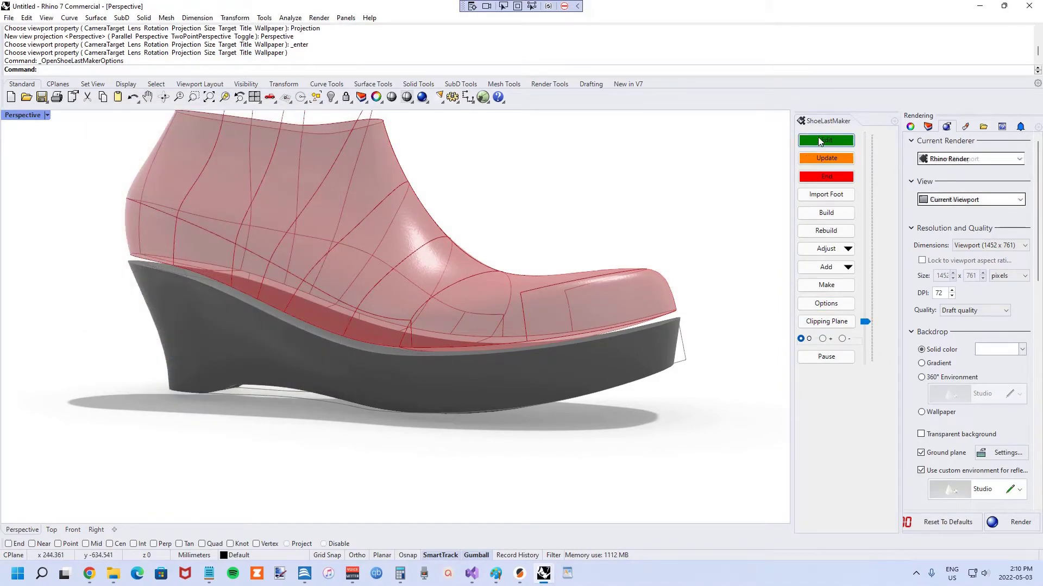
Step: Reopen the heel's cross-section curve to examine its angles and control point spacing, and end the edit
{"action": "left_click", "coordinate": [820, 141]}
{"action": "scroll", "coordinate": [218, 261], "scroll_direction": "up", "scroll_amount": 5}
{"action": "left_click", "coordinate": [119, 275]}
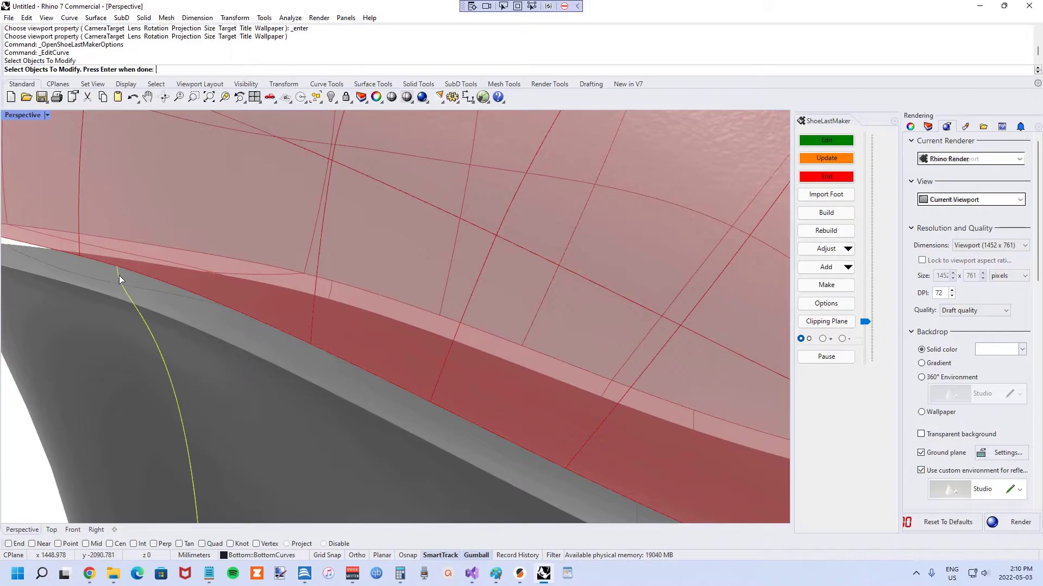
{"action": "key", "text": "Return"}
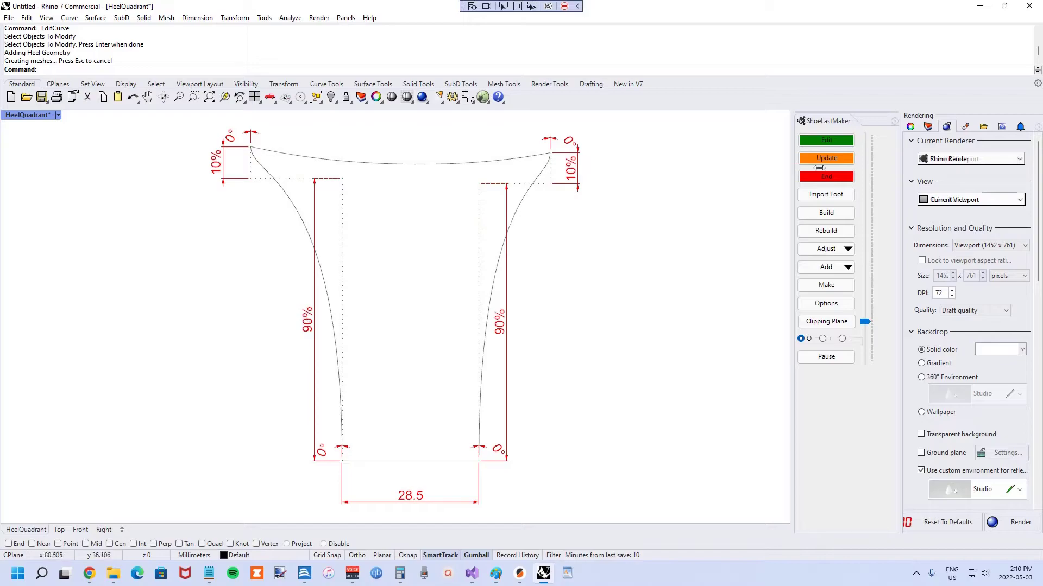
{"action": "left_click", "coordinate": [839, 179]}
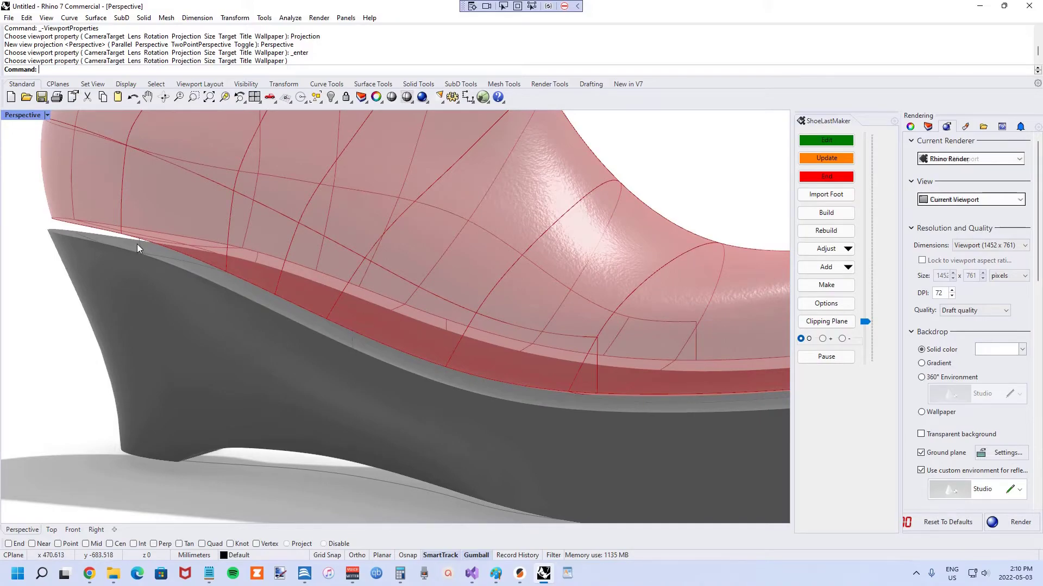
{"action": "left_click", "coordinate": [358, 343]}
{"action": "scroll", "coordinate": [334, 324], "scroll_direction": "down", "scroll_amount": 5}
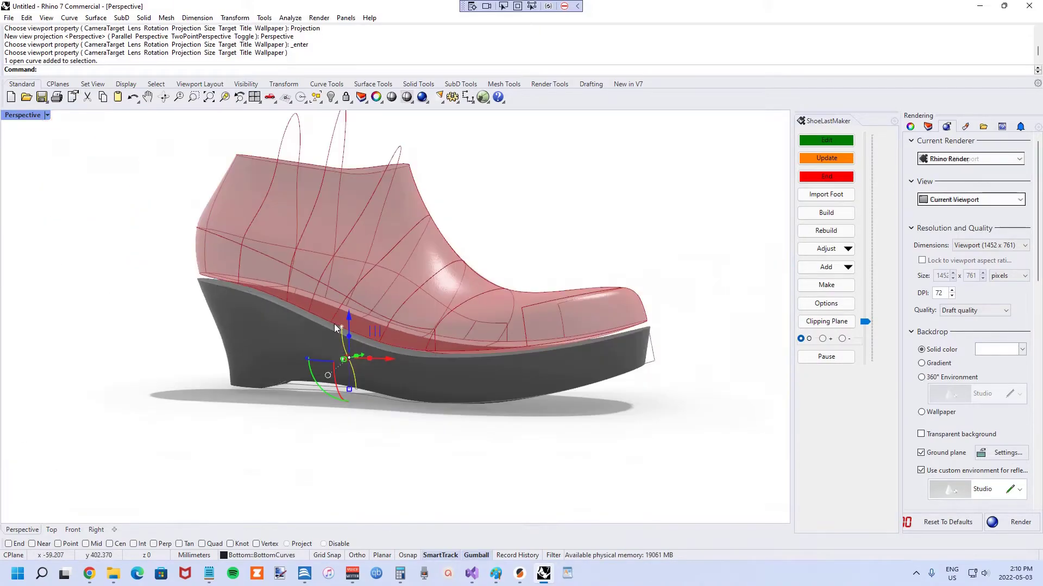
{"action": "right_click_drag", "start_coordinate": [333, 324], "coordinate": [337, 347]}
{"action": "scroll", "coordinate": [336, 341], "scroll_direction": "up", "scroll_amount": 3}
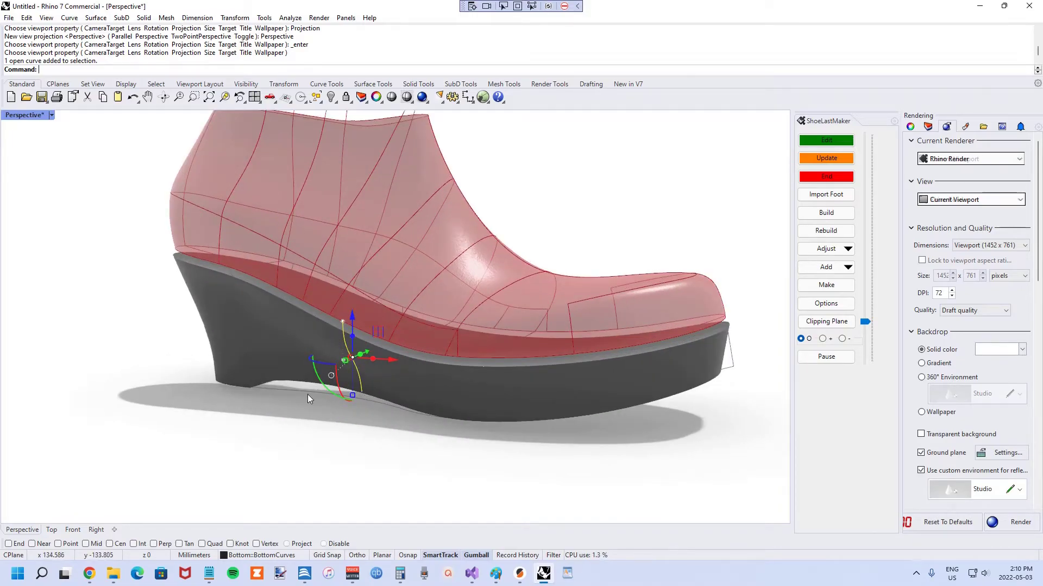
{"action": "key", "text": "Escape"}
Step: Open the platform's bottom edge curve for editing and set the lengthwise control point spacing on both sides of the heel to 60%
{"action": "left_click", "coordinate": [826, 141]}
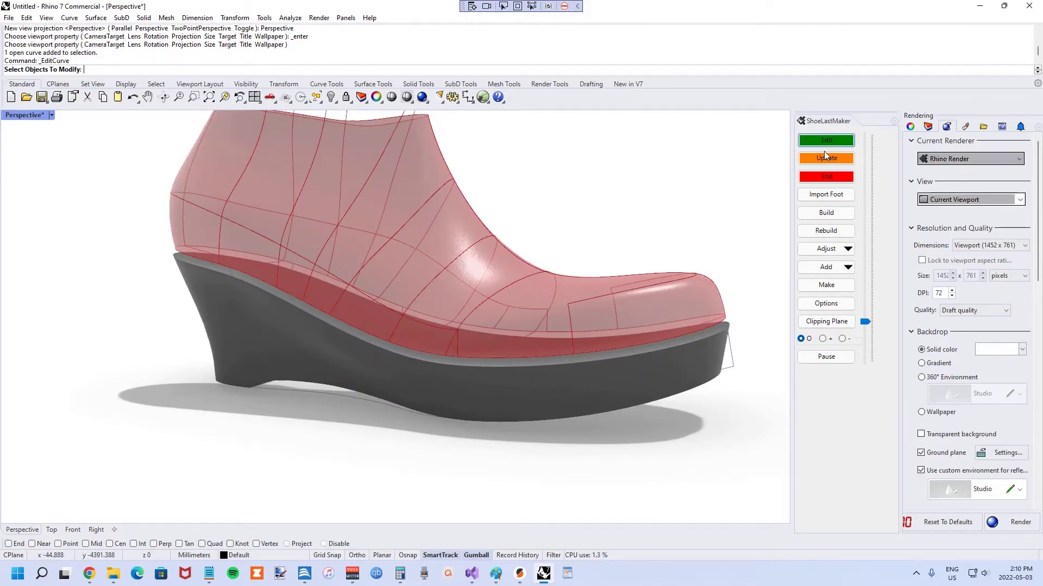
{"action": "left_click", "coordinate": [298, 388]}
{"action": "key", "text": "Return"}
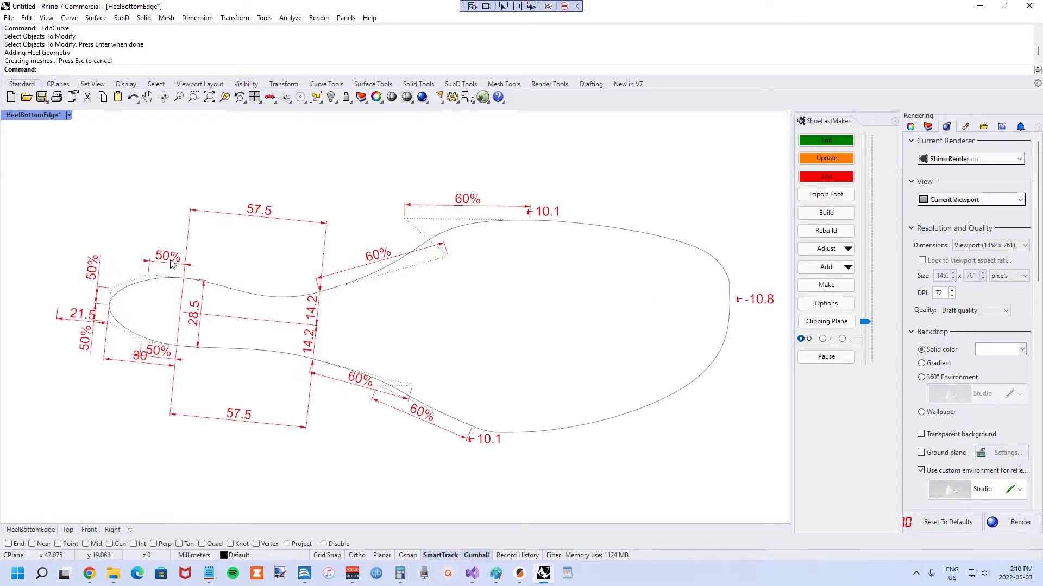
{"action": "double_click", "coordinate": [168, 257]}
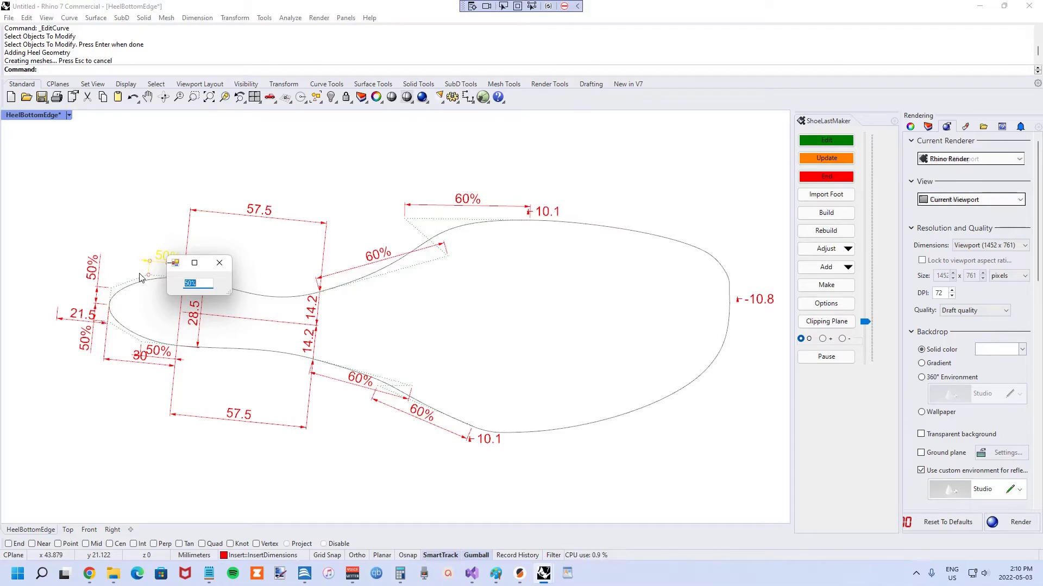
{"action": "type", "text": "60"}
{"action": "key", "text": "Return"}
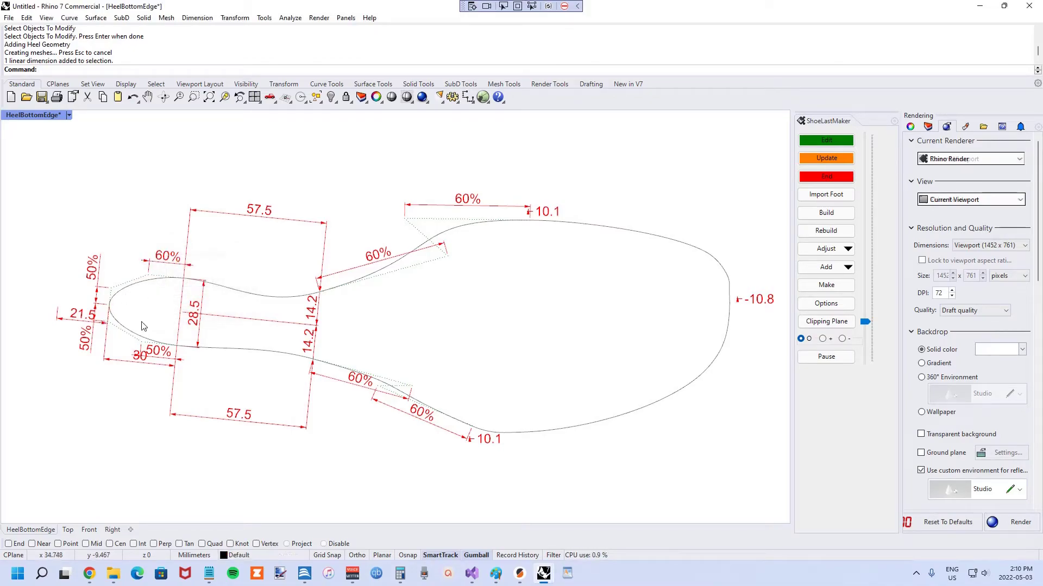
{"action": "double_click", "coordinate": [159, 352]}
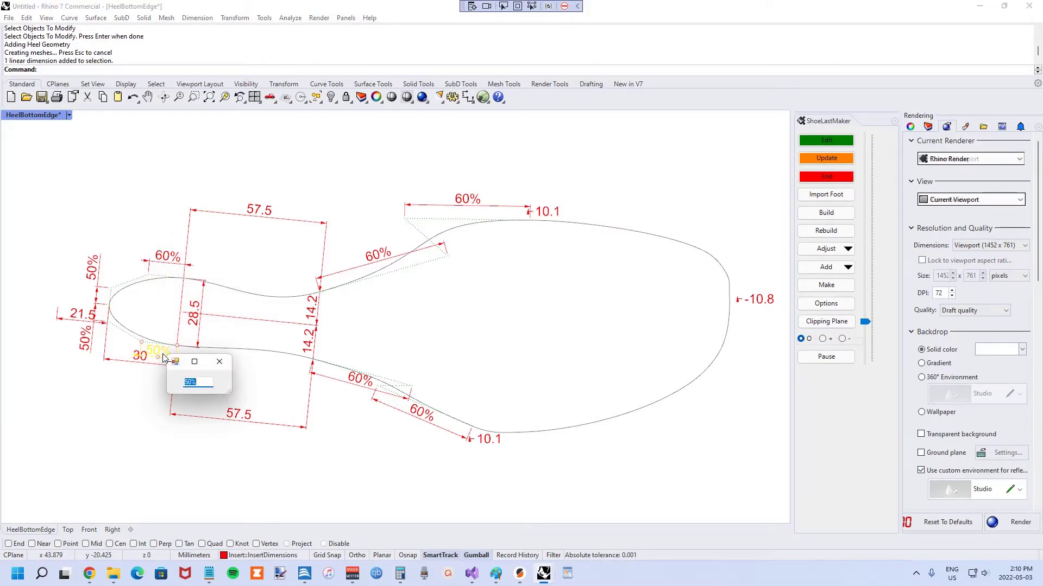
{"action": "type", "text": "60"}
{"action": "key", "text": "Return"}
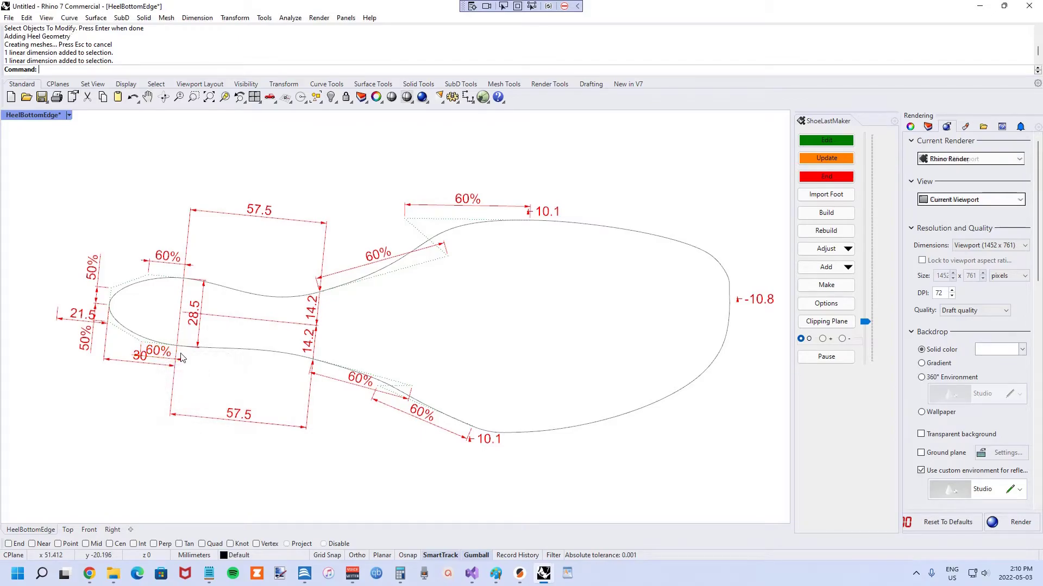
Step: Set both crosswise control point spacings at the back of the heel to 60% and update the bottom edge curve
{"action": "double_click", "coordinate": [90, 268]}
{"action": "key", "text": "Return"}
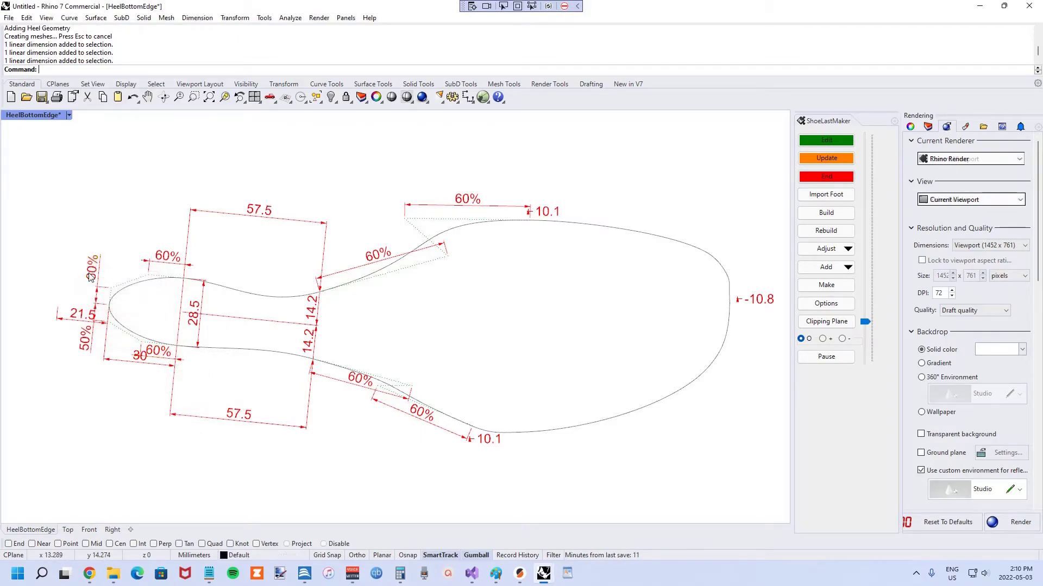
{"action": "double_click", "coordinate": [84, 345]}
{"action": "type", "text": "60"}
{"action": "key", "text": "Return"}
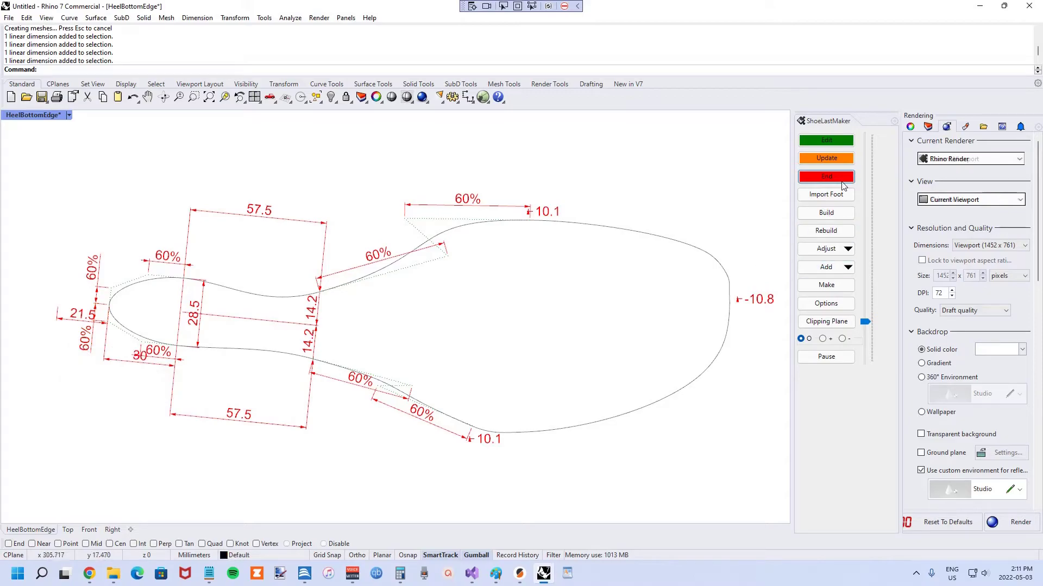
{"action": "left_click", "coordinate": [842, 162]}
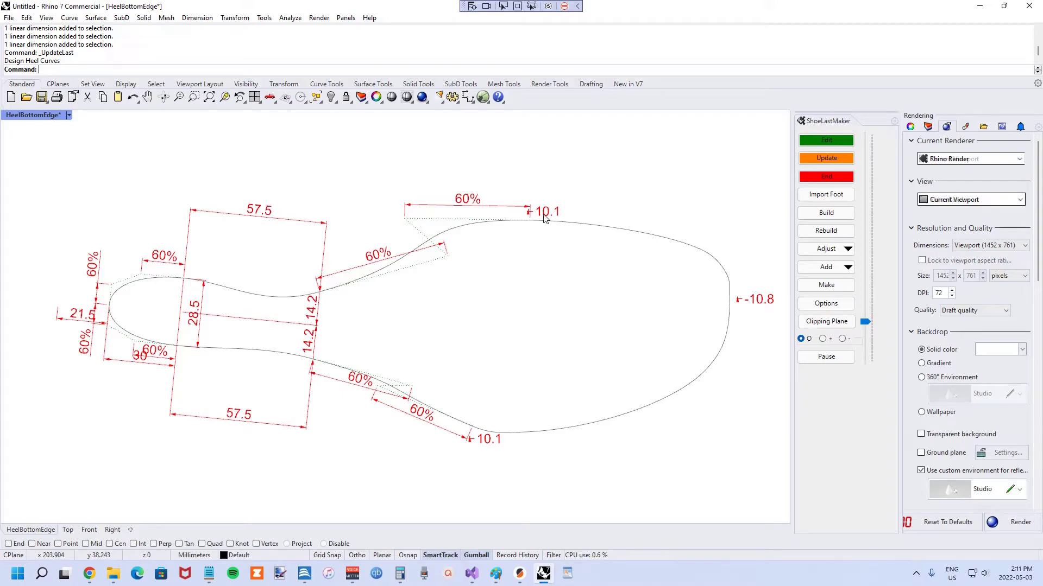
Step: Check the dimensions around the ball on the bottom edge curve, and end the edit to rebuild the platform
{"action": "scroll", "coordinate": [544, 218], "scroll_direction": "up", "scroll_amount": 5}
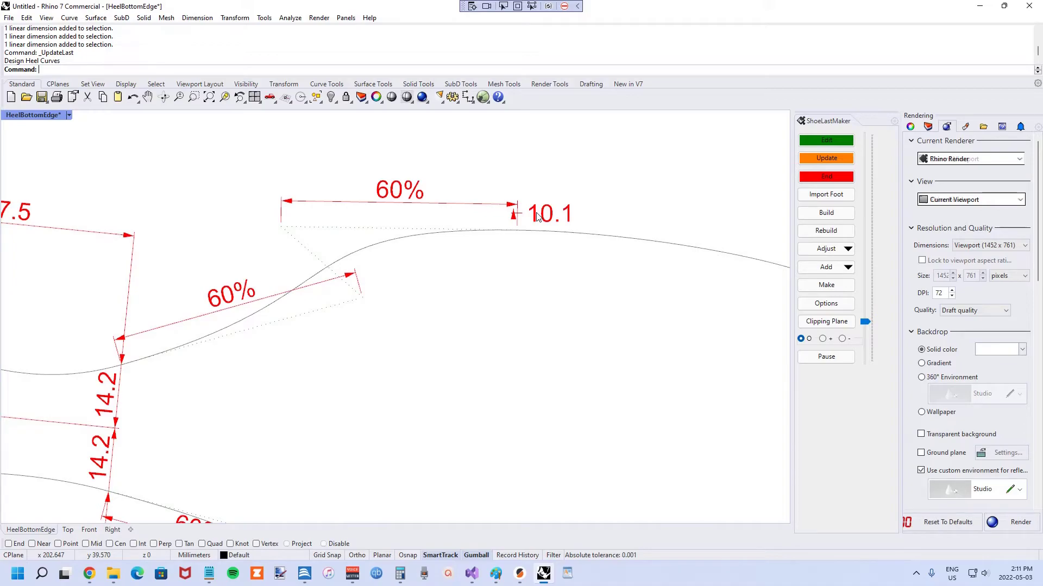
{"action": "scroll", "coordinate": [537, 216], "scroll_direction": "down", "scroll_amount": 5}
{"action": "scroll", "coordinate": [514, 223], "scroll_direction": "up", "scroll_amount": 3}
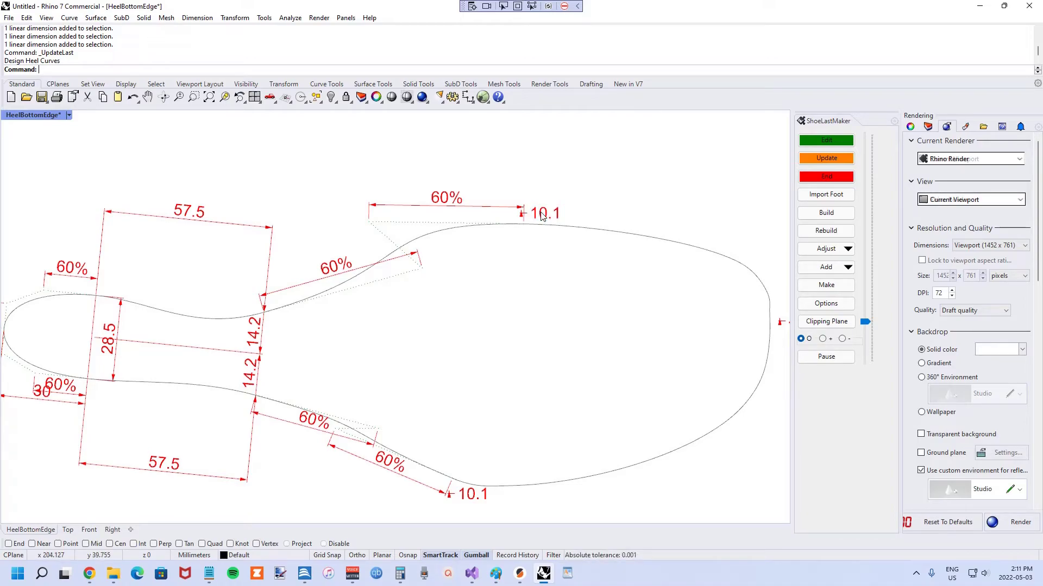
{"action": "left_click", "coordinate": [826, 176]}
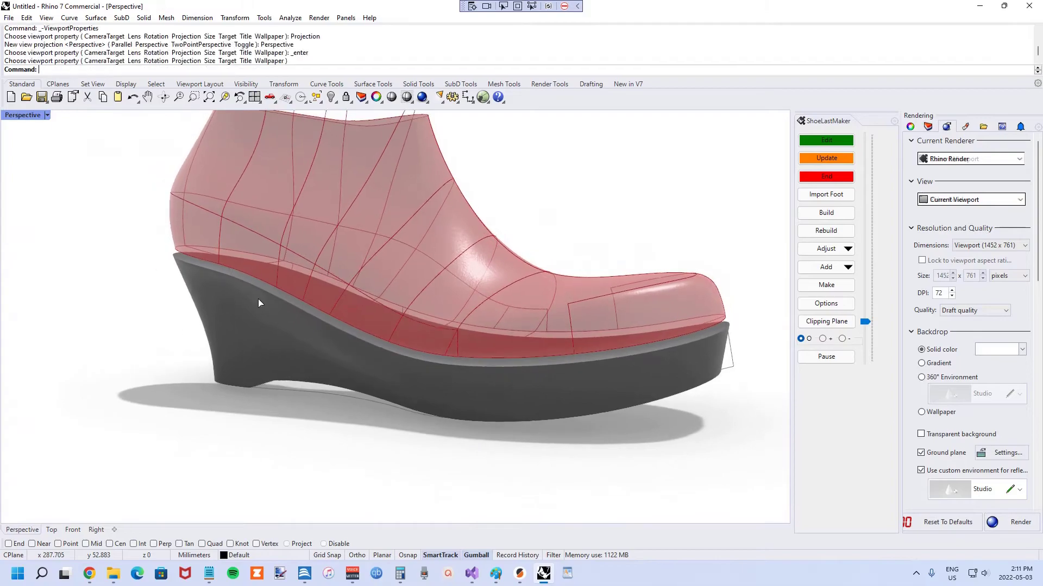
Step: Examine the rebuilt platform and last from several angles
{"action": "right_click_drag", "start_coordinate": [258, 298], "coordinate": [350, 247]}
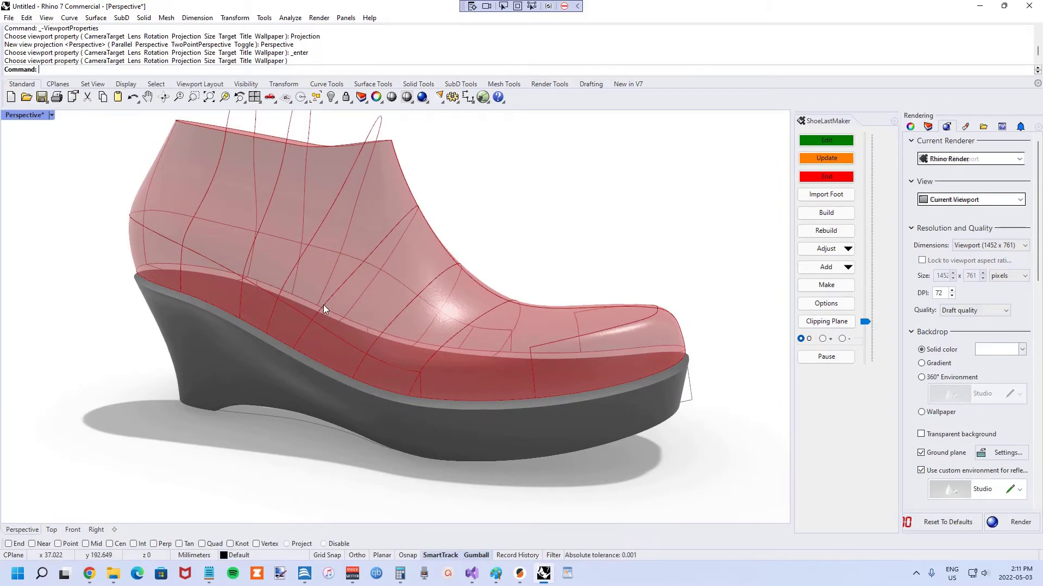
{"action": "mouse_move", "coordinate": [246, 325]}
{"action": "right_mouse_down"}
{"action": "mouse_move", "coordinate": [427, 319]}
{"action": "mouse_move", "coordinate": [237, 319]}
{"action": "right_mouse_up"}
{"action": "scroll", "coordinate": [228, 318], "scroll_direction": "down", "scroll_amount": 3}
{"action": "scroll", "coordinate": [218, 358], "scroll_direction": "up", "scroll_amount": 6}
{"action": "right_click_drag", "start_coordinate": [218, 359], "coordinate": [312, 289]}
{"action": "scroll", "coordinate": [304, 331], "scroll_direction": "down", "scroll_amount": 6}
{"action": "scroll", "coordinate": [311, 283], "scroll_direction": "up", "scroll_amount": 2}
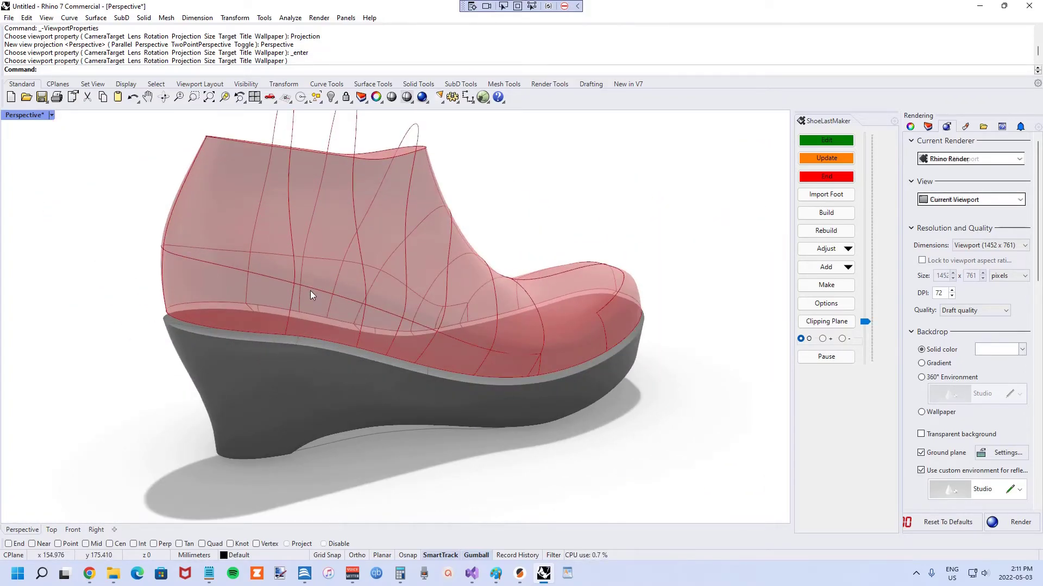
Step: Adjust the bottom component parameterization, entering 1 (Square) as the back bottom edge type
{"action": "left_click", "coordinate": [823, 251]}
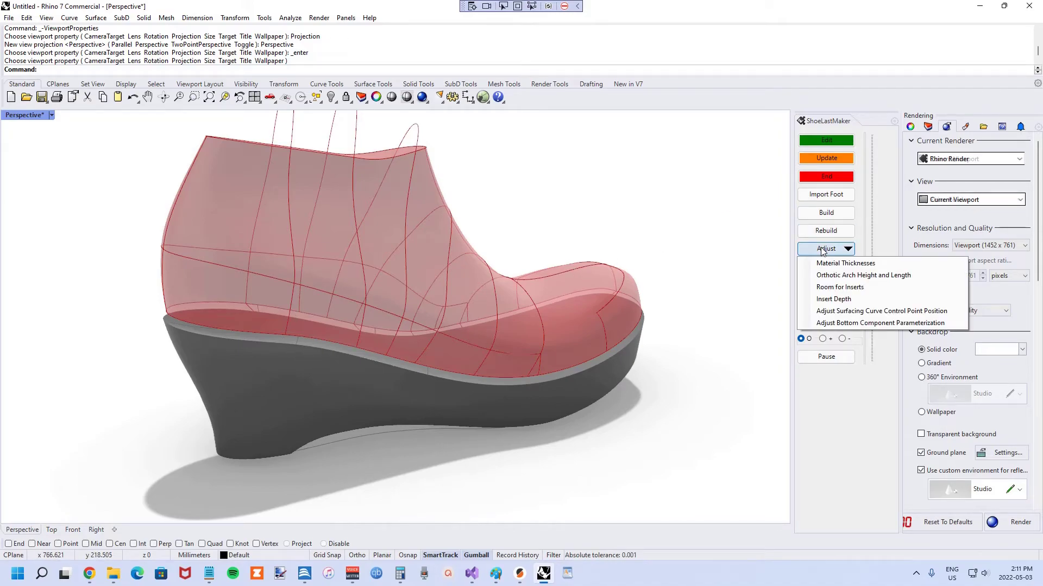
{"action": "left_click", "coordinate": [856, 323]}
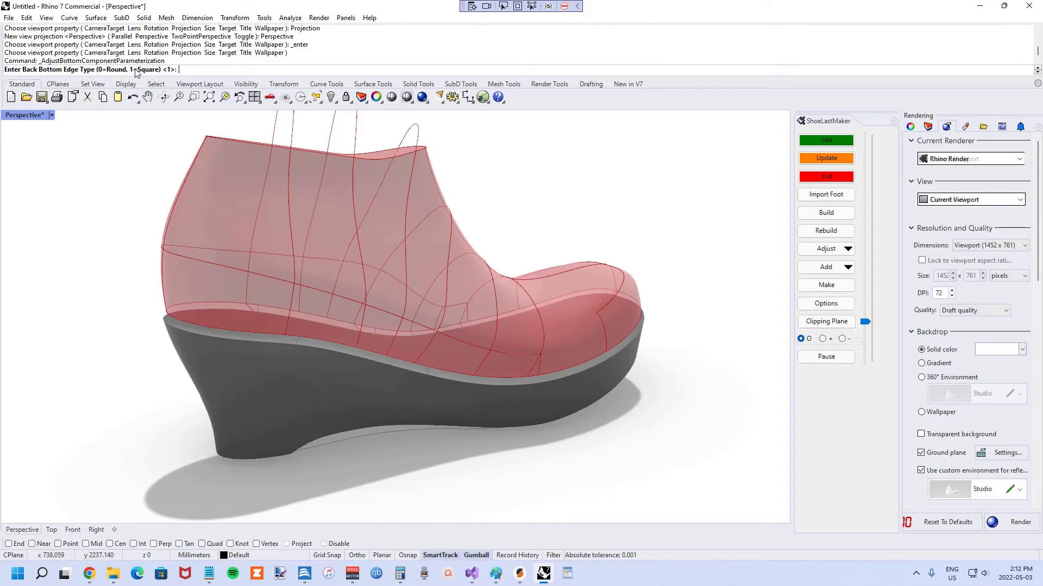
{"action": "type", "text": "1"}
{"action": "key", "text": "Return"}
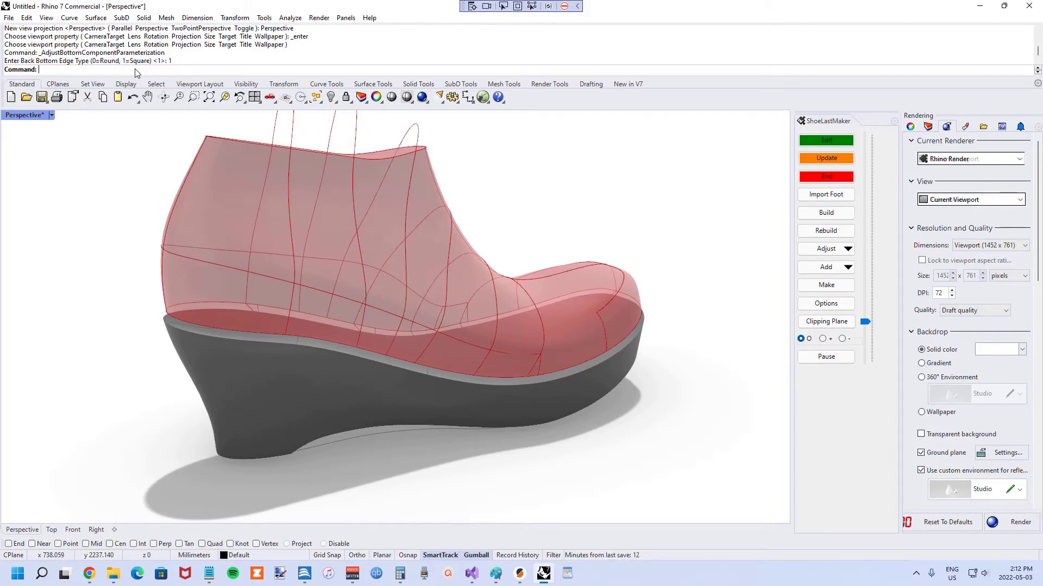
Step: Rebuild the model with the square back bottom edge and open the platform's bottom edge curve for editing
{"action": "left_click", "coordinate": [822, 231]}
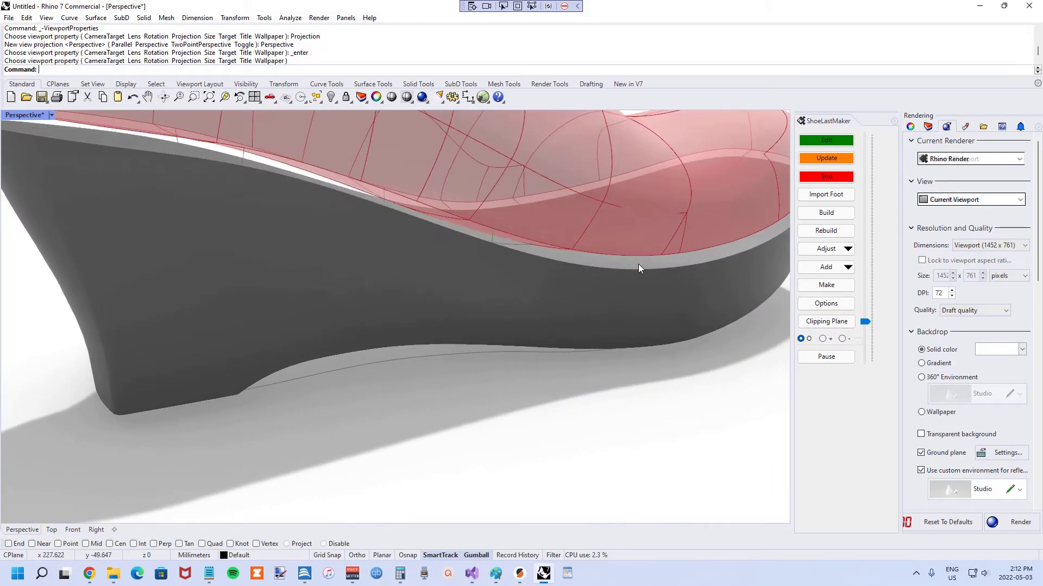
{"action": "left_click", "coordinate": [826, 140]}
{"action": "left_click", "coordinate": [275, 382]}
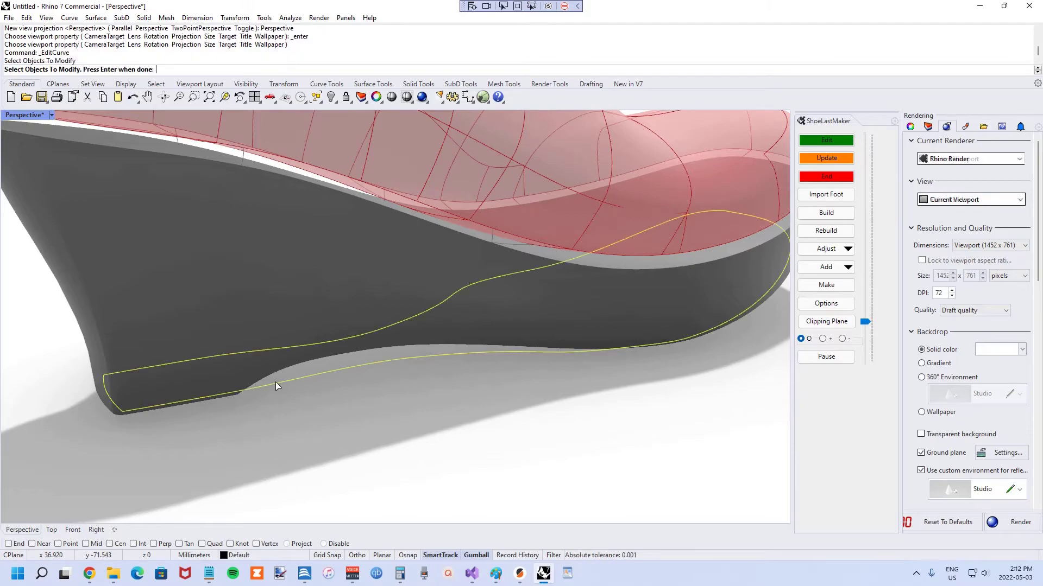
{"action": "key", "text": "Return"}
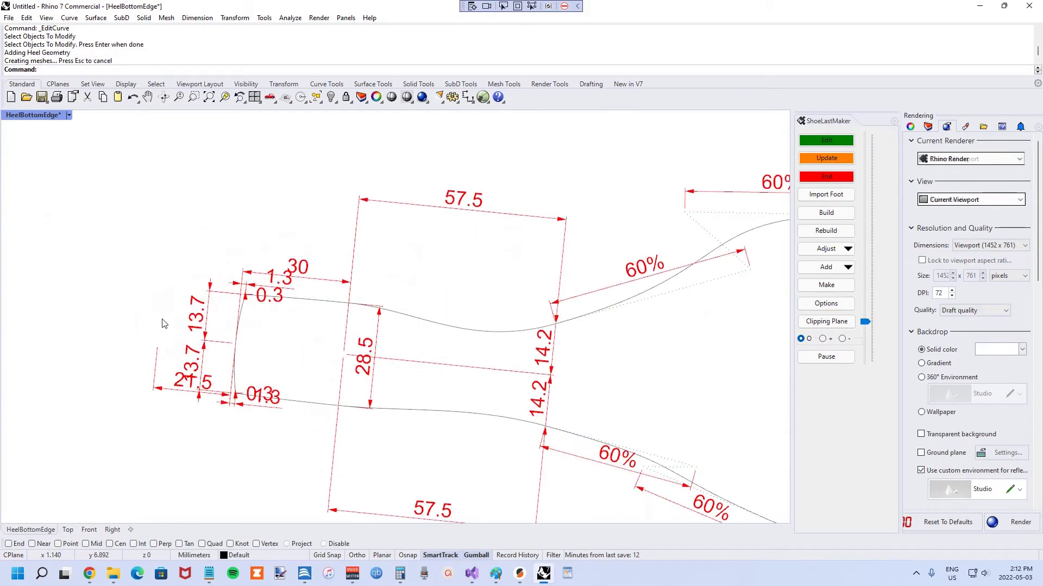
Step: Set the corner radius at the upper back corner of the heel's bottom edge to 2 and update the curve
{"action": "scroll", "coordinate": [214, 339], "scroll_direction": "down", "scroll_amount": 3}
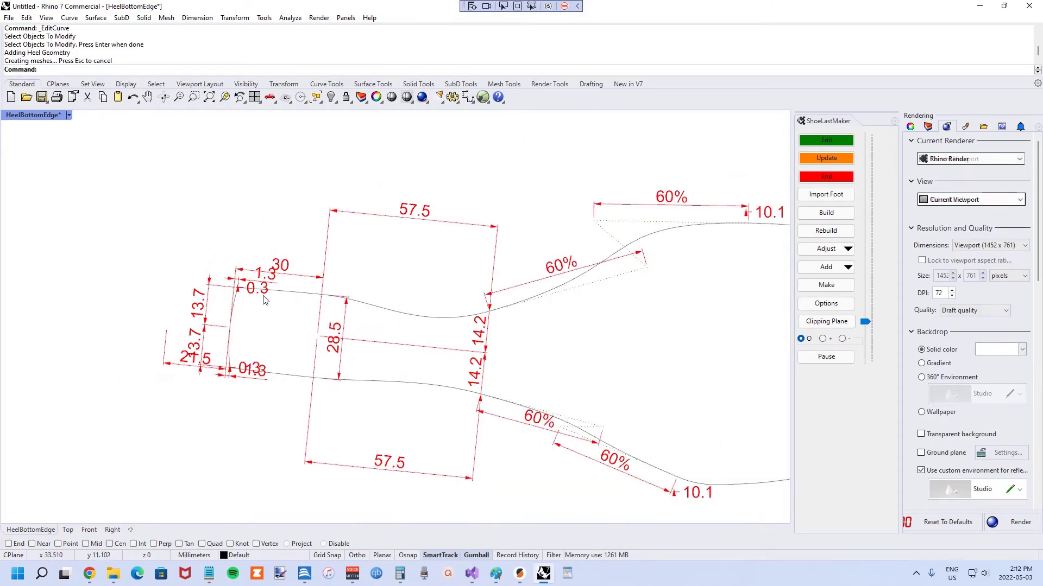
{"action": "scroll", "coordinate": [259, 295], "scroll_direction": "up", "scroll_amount": 3}
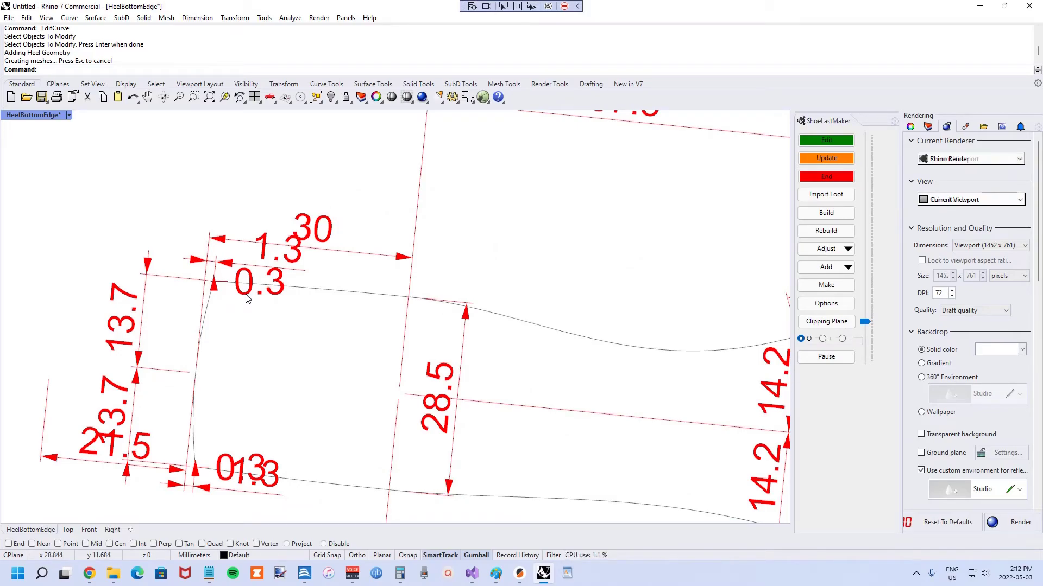
{"action": "double_click", "coordinate": [246, 299]}
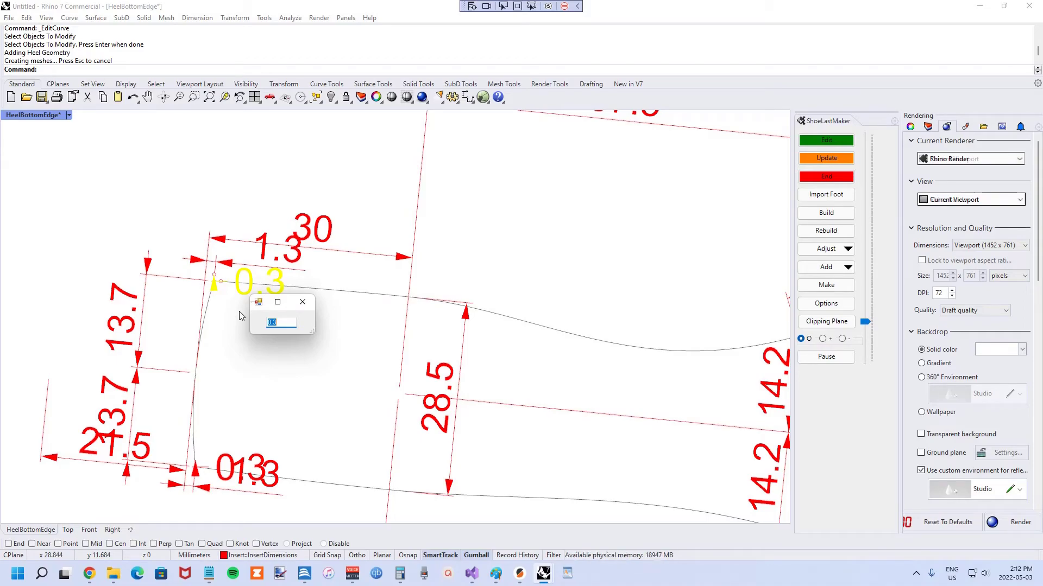
{"action": "type", "text": "2"}
{"action": "key", "text": "Return"}
{"action": "left_click", "coordinate": [806, 162]}
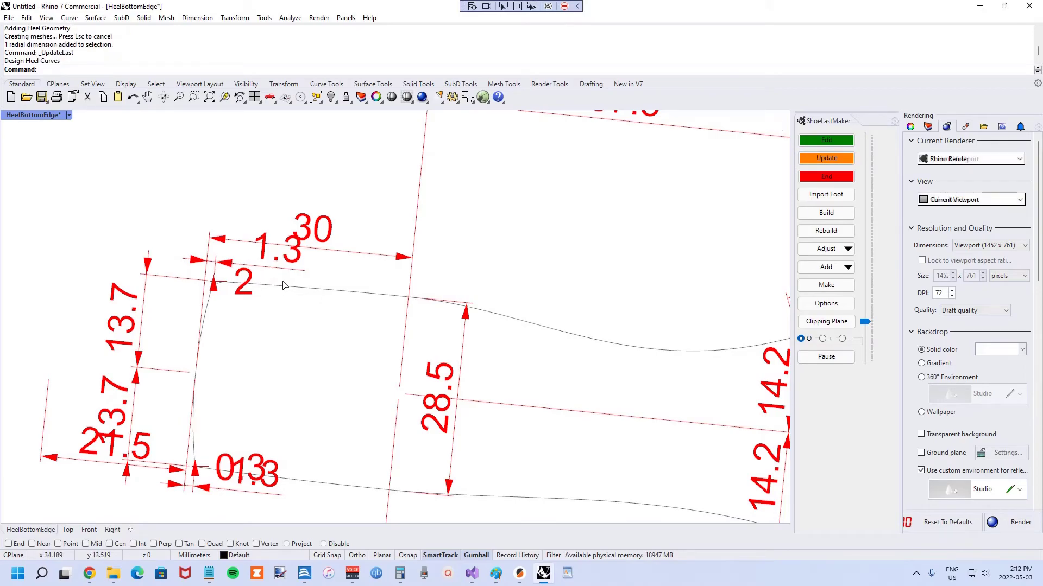
Step: Examine the rounded back corner and its surrounding dimensions on the heel's bottom edge curve
{"action": "scroll", "coordinate": [196, 318], "scroll_direction": "up", "scroll_amount": 5}
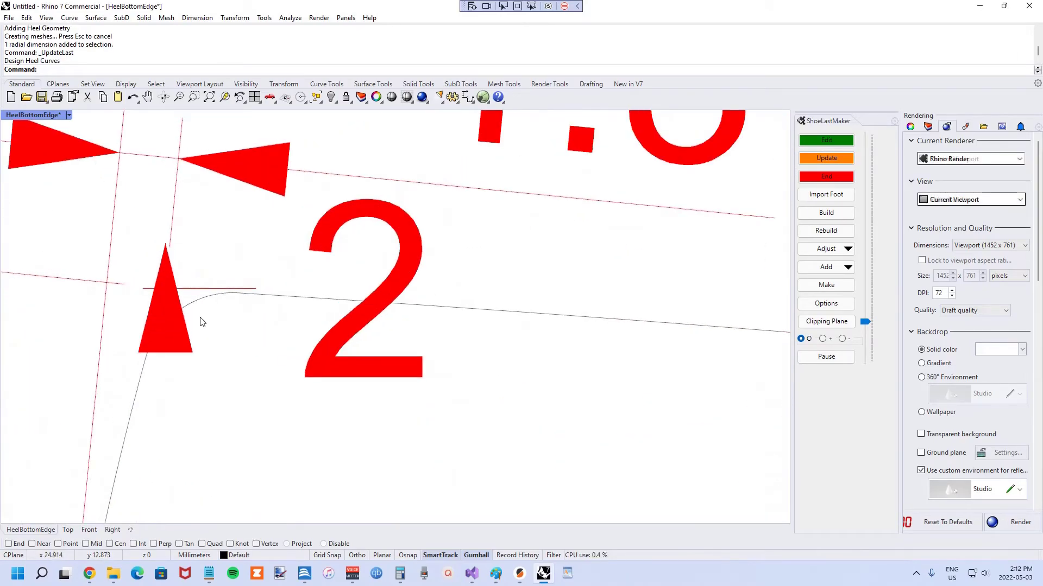
{"action": "scroll", "coordinate": [272, 305], "scroll_direction": "down", "scroll_amount": 5}
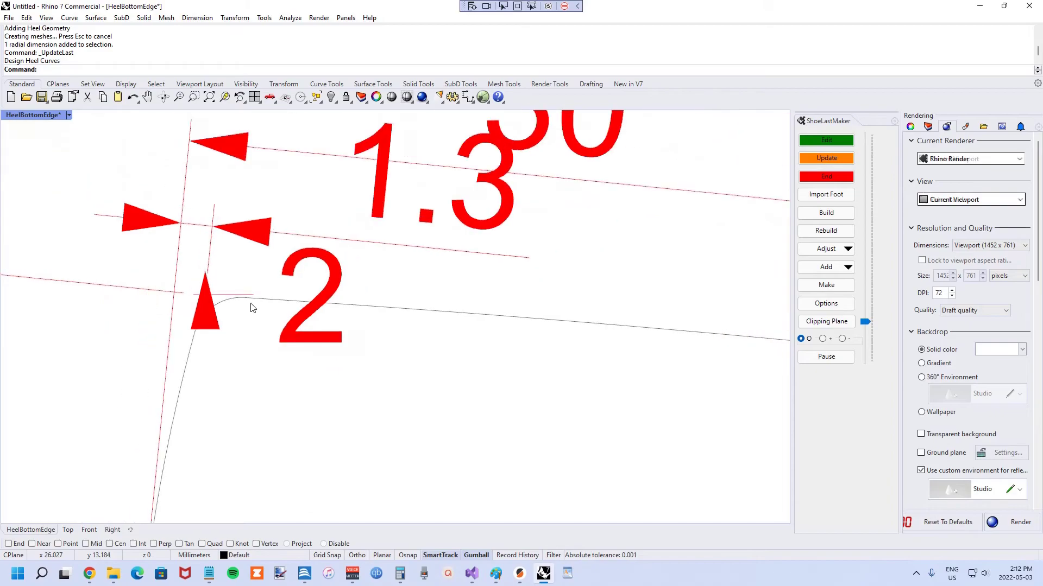
{"action": "scroll", "coordinate": [247, 296], "scroll_direction": "up", "scroll_amount": 2}
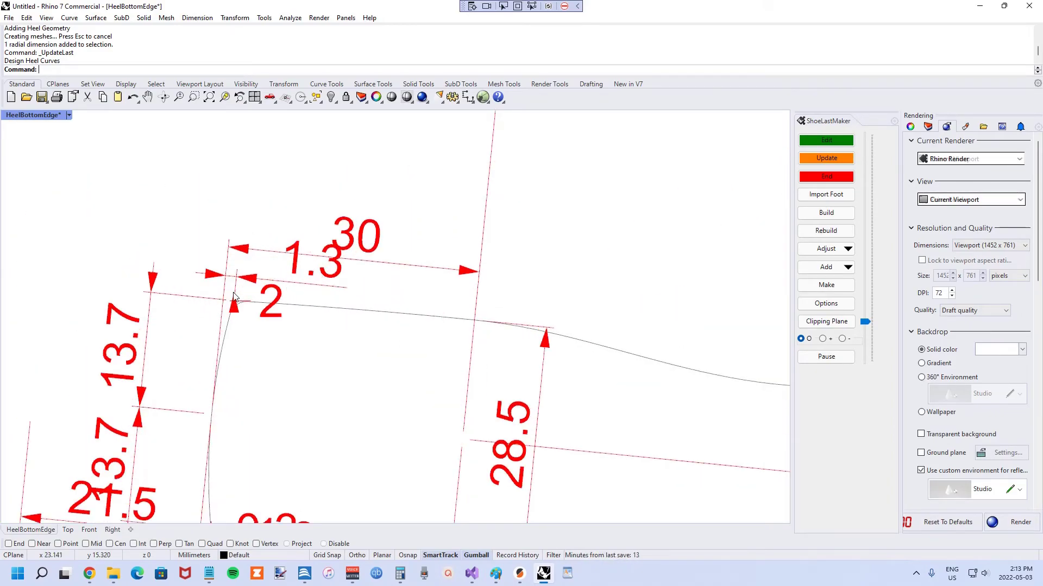
{"action": "scroll", "coordinate": [234, 297], "scroll_direction": "down", "scroll_amount": 2}
{"action": "scroll", "coordinate": [237, 295], "scroll_direction": "up", "scroll_amount": 3}
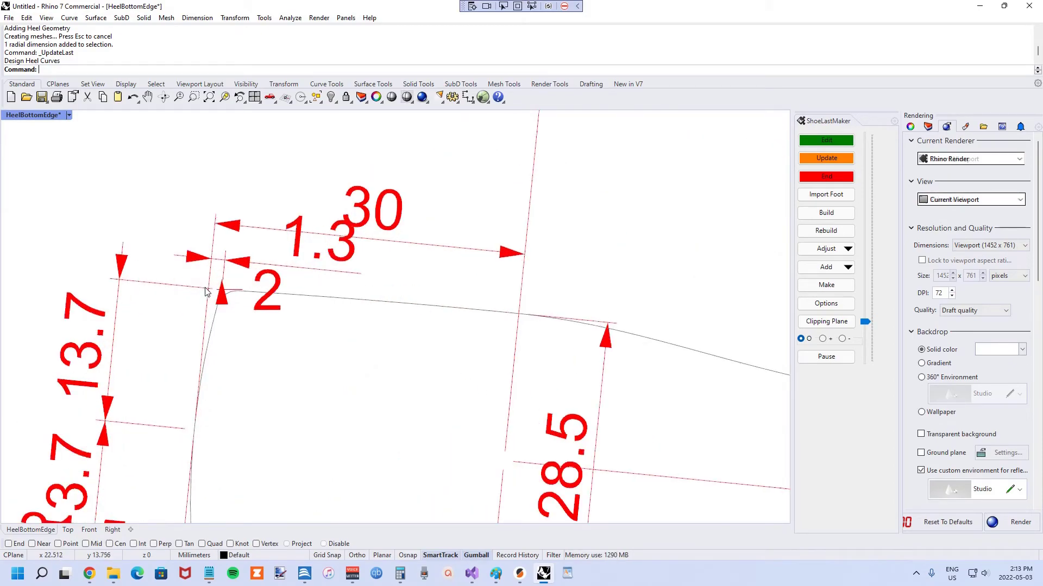
{"action": "scroll", "coordinate": [211, 293], "scroll_direction": "down", "scroll_amount": 3}
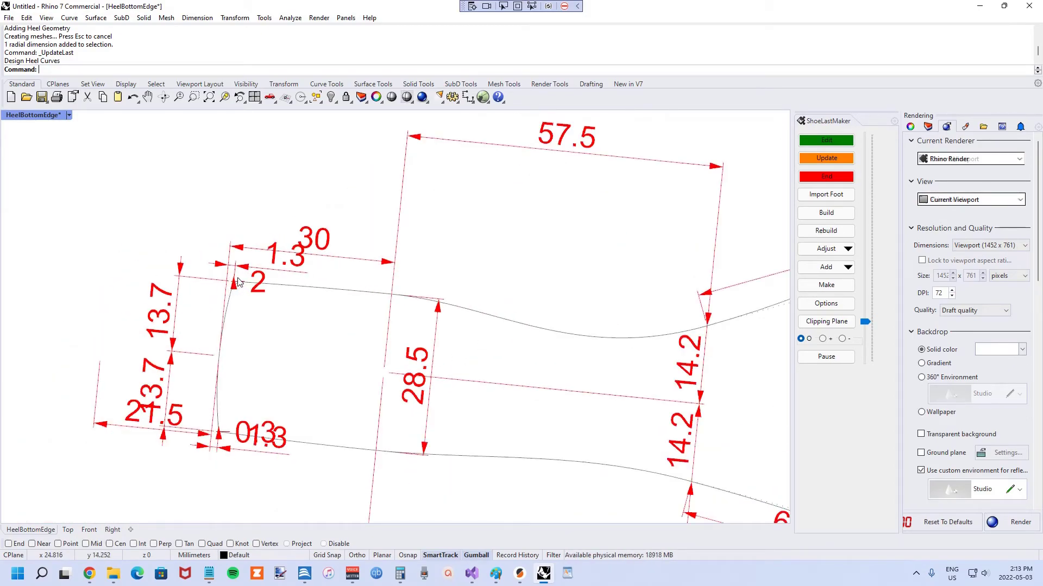
{"action": "scroll", "coordinate": [250, 282], "scroll_direction": "down", "scroll_amount": 1}
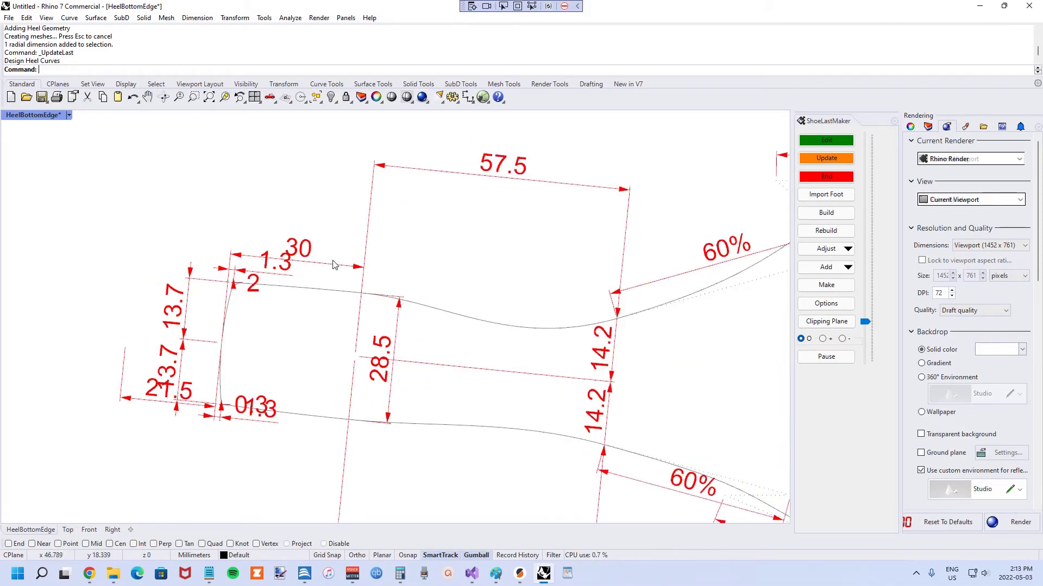
{"action": "scroll", "coordinate": [346, 266], "scroll_direction": "down", "scroll_amount": 6}
Step: End the bottom edge curve edit and examine the rebuilt platform and last in perspective
{"action": "right_click_drag", "start_coordinate": [345, 265], "coordinate": [300, 260]}
{"action": "right_click_drag", "start_coordinate": [426, 271], "coordinate": [407, 267]}
{"action": "scroll", "coordinate": [410, 271], "scroll_direction": "up", "scroll_amount": 2}
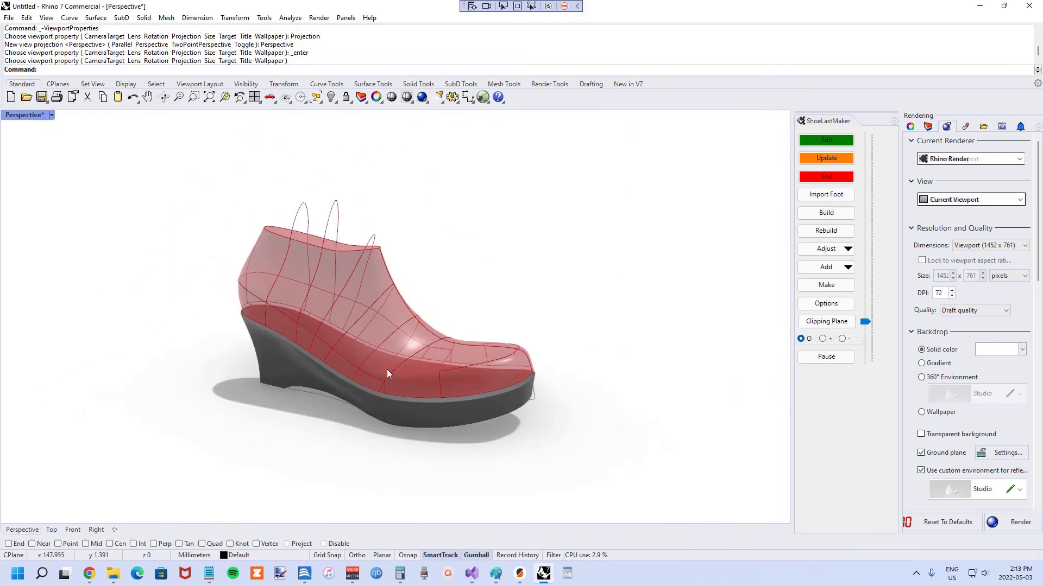
{"action": "scroll", "coordinate": [386, 372], "scroll_direction": "up", "scroll_amount": 4}
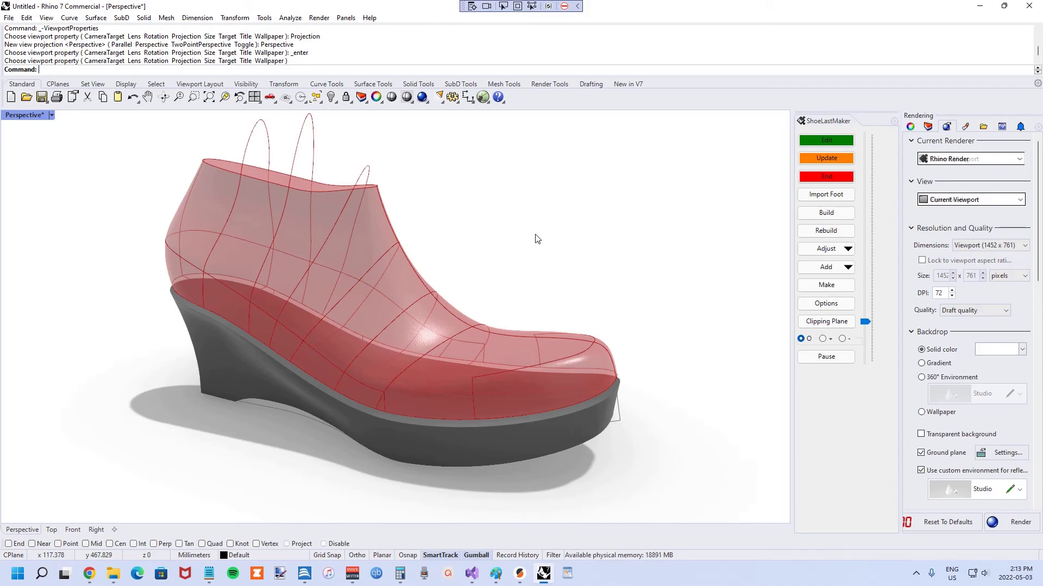
{"action": "scroll", "coordinate": [536, 325], "scroll_direction": "down", "scroll_amount": 2}
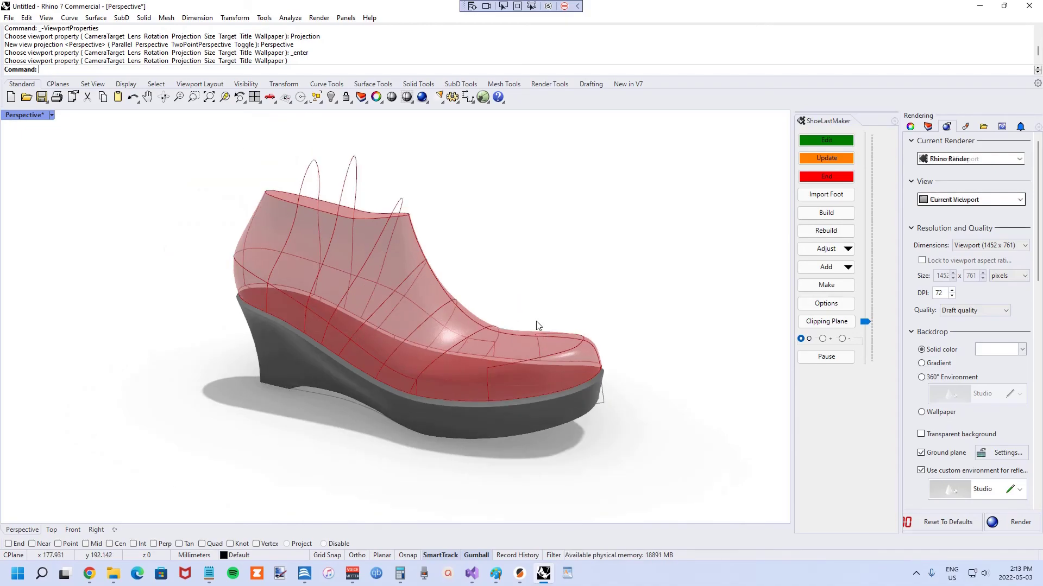
{"action": "scroll", "coordinate": [469, 278], "scroll_direction": "up", "scroll_amount": 2}
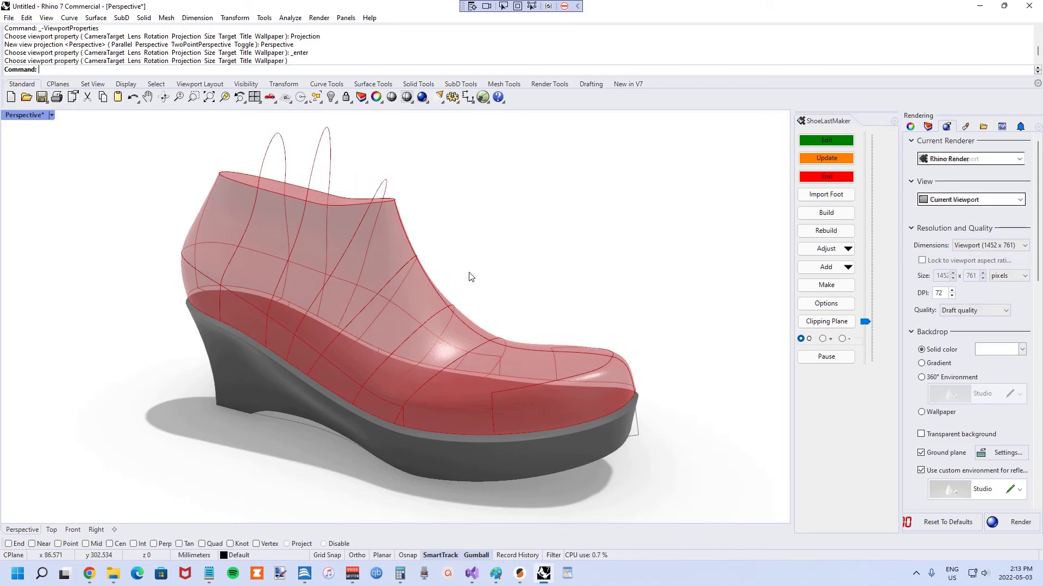